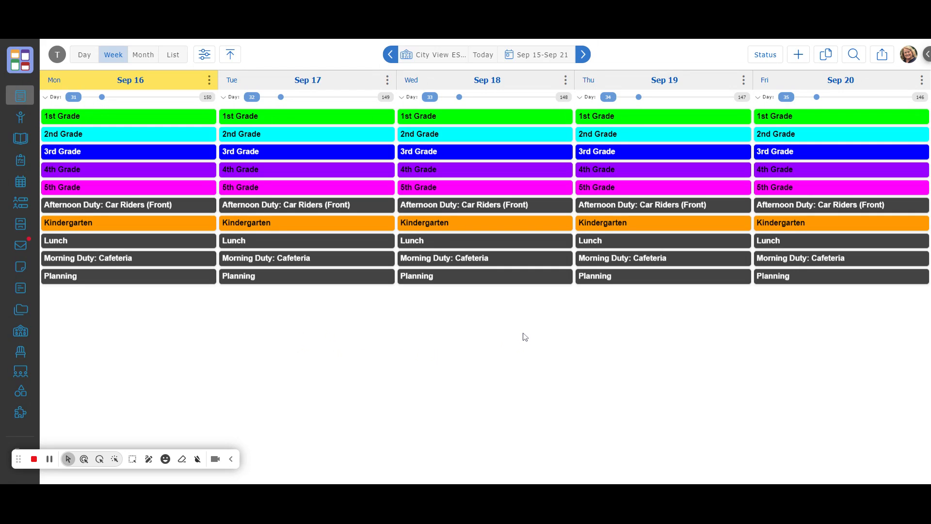
# - Open the Classes page and look through the list of existing classes
pyautogui.moveTo(37, 78)
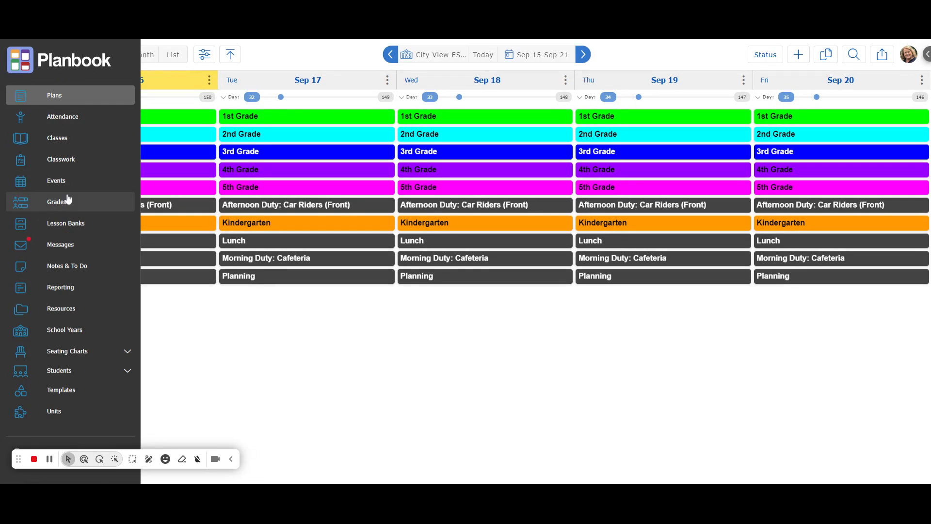
pyautogui.click(104, 140)
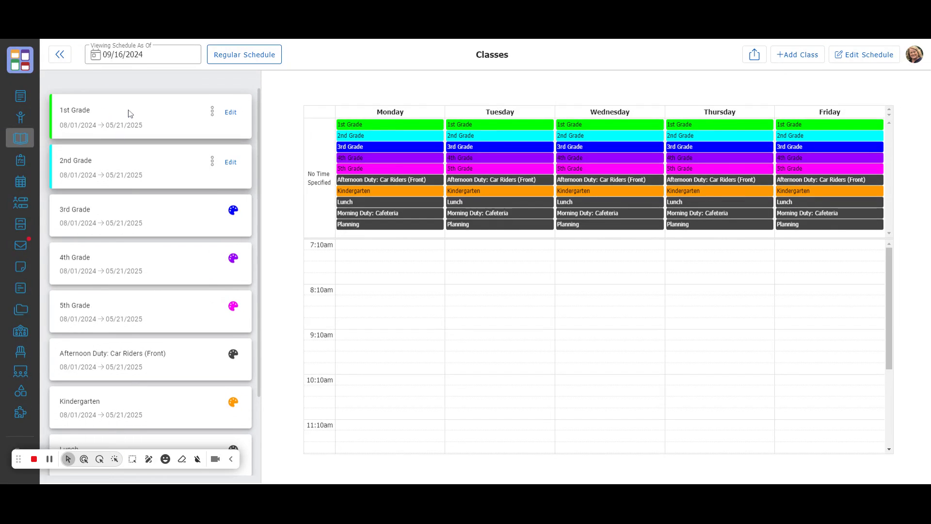
pyautogui.scroll(-2, 103, 299)
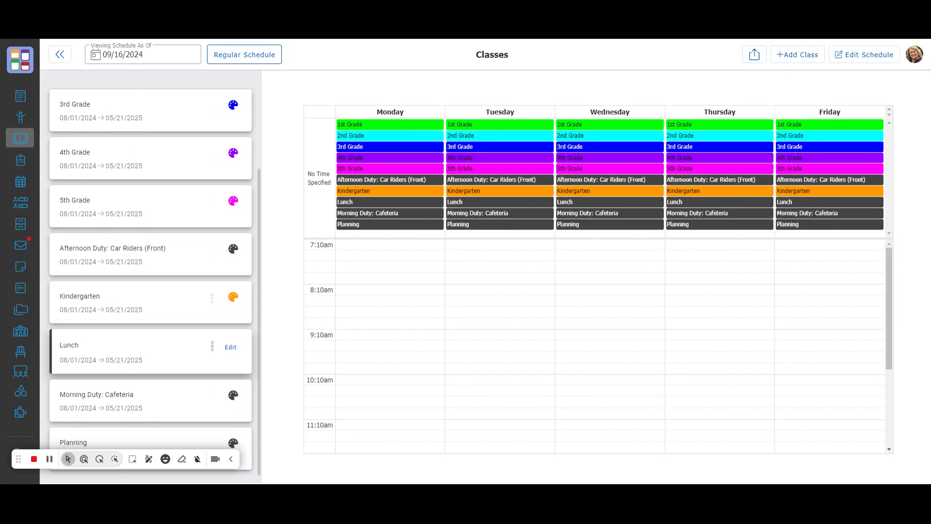
pyautogui.scroll(2, 146, 303)
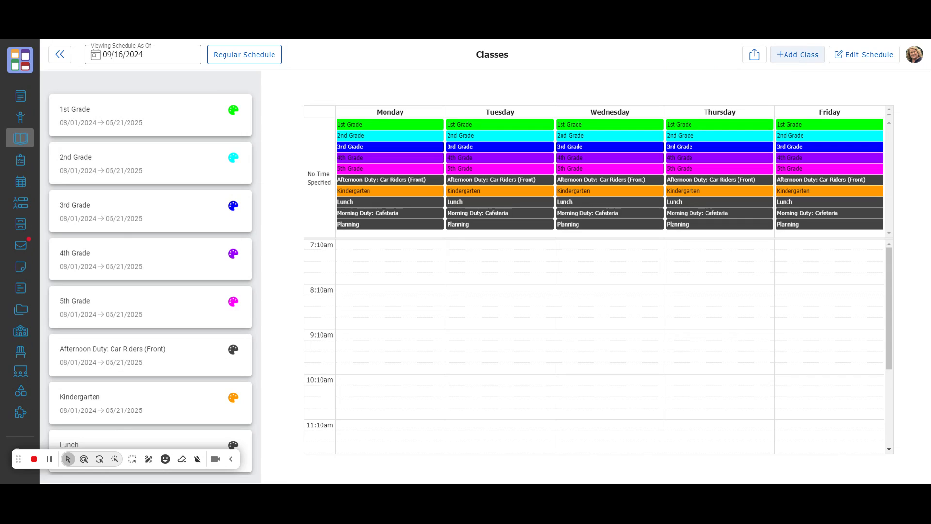
# - Add a new class named "ELA BLOCK: Word Study & Vocabulary"
pyautogui.click(797, 55)
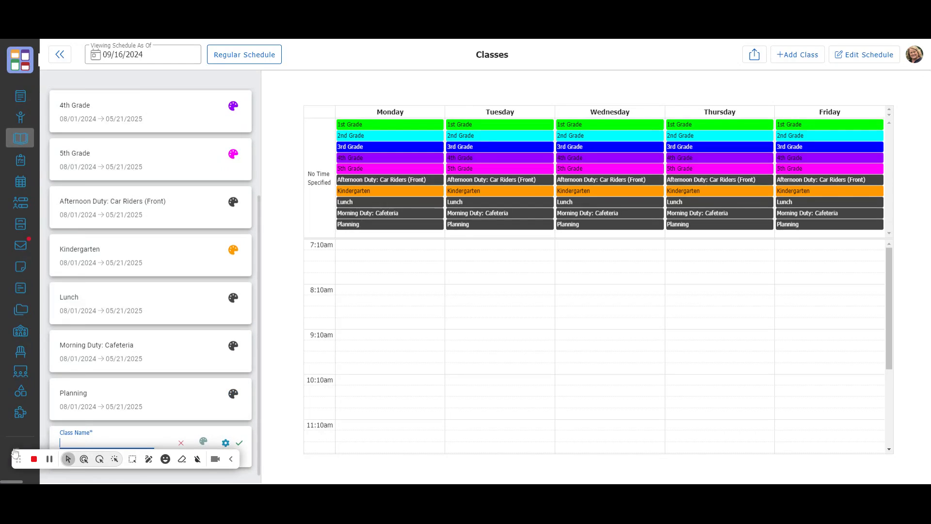
pyautogui.moveTo(18, 458); pyautogui.dragTo(81, 48)
pyautogui.click(148, 444)
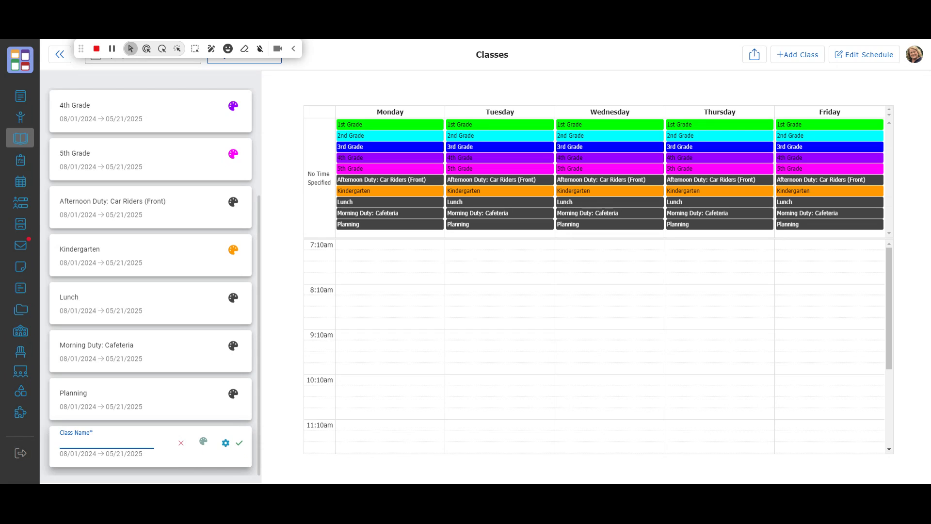
pyautogui.write('ELA B')
pyautogui.write('LOVK')
pyautogui.press('BackSpace')
pyautogui.write('CK: wOR')
pyautogui.press('BackSpace')
pyautogui.press('BackSpace')
pyautogui.write('wOR')
pyautogui.press('BackSpace')
pyautogui.press('BackSpace')
pyautogui.press('BackSpace')
pyautogui.write('Word Study')
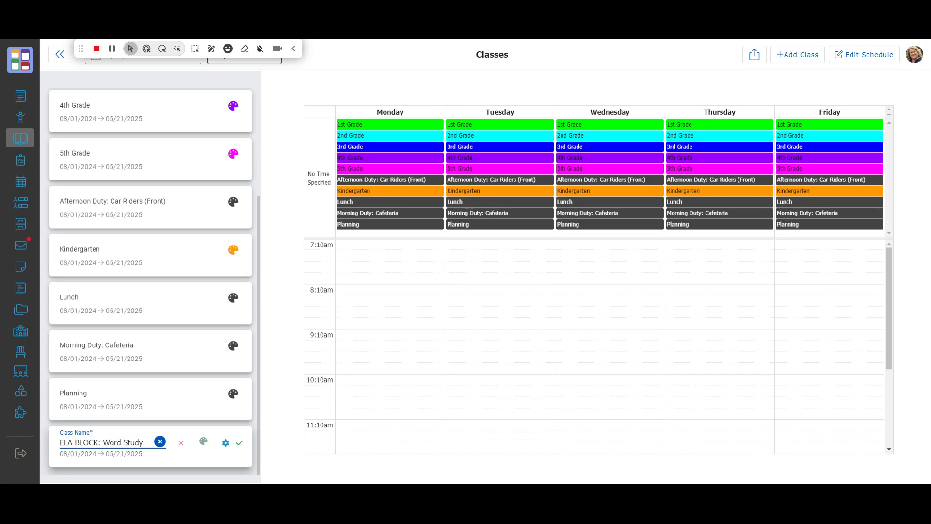
pyautogui.write(' & Vocb')
pyautogui.press('BackSpace')
pyautogui.write('a')
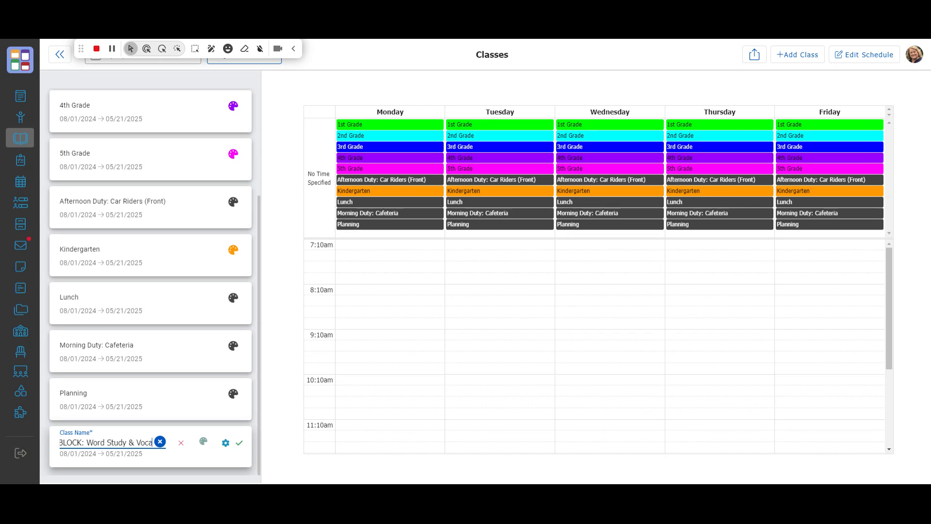
pyautogui.write('bulary')
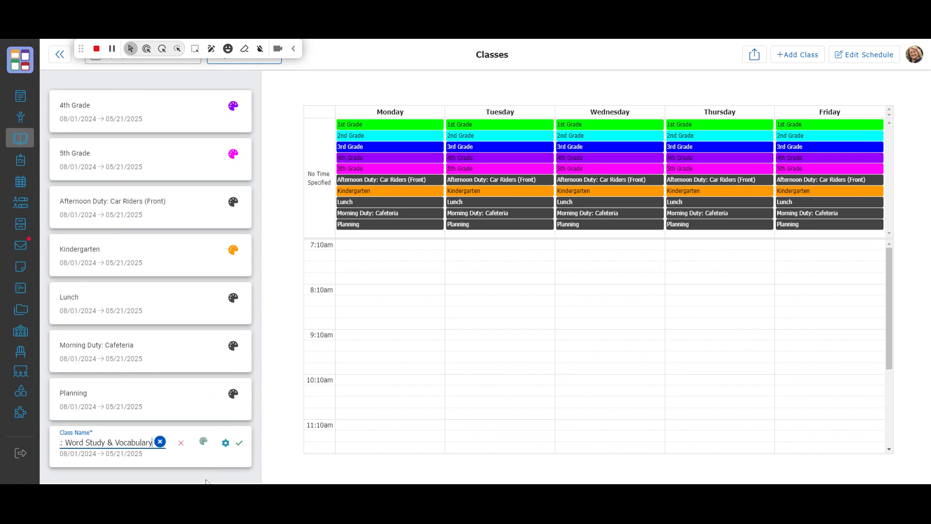
# - Look through the color choices for the new class and keep its current color
pyautogui.click(203, 443)
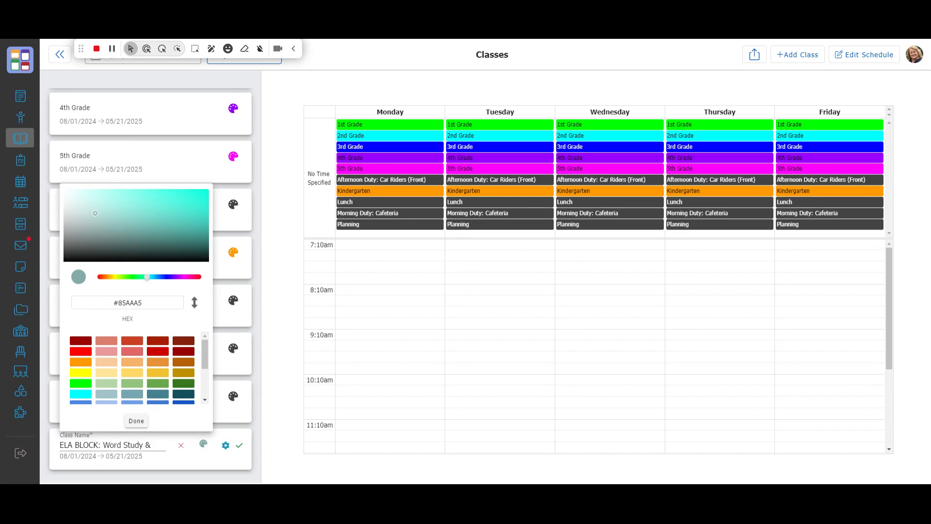
pyautogui.moveTo(205, 363)
pyautogui.mouseDown()
pyautogui.moveTo(201, 406)
pyautogui.moveTo(207, 355)
pyautogui.mouseUp()
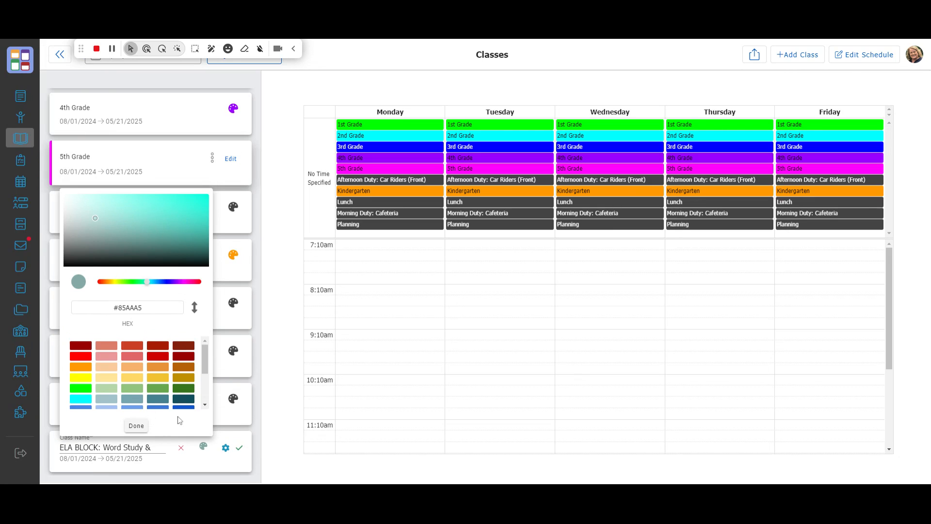
pyautogui.click(137, 426)
# - Open the new class's full settings and set its lesson layout to "ELA BLOCK: Phonics/Word Study & Vocabulary Layout (2024)"
pyautogui.click(225, 447)
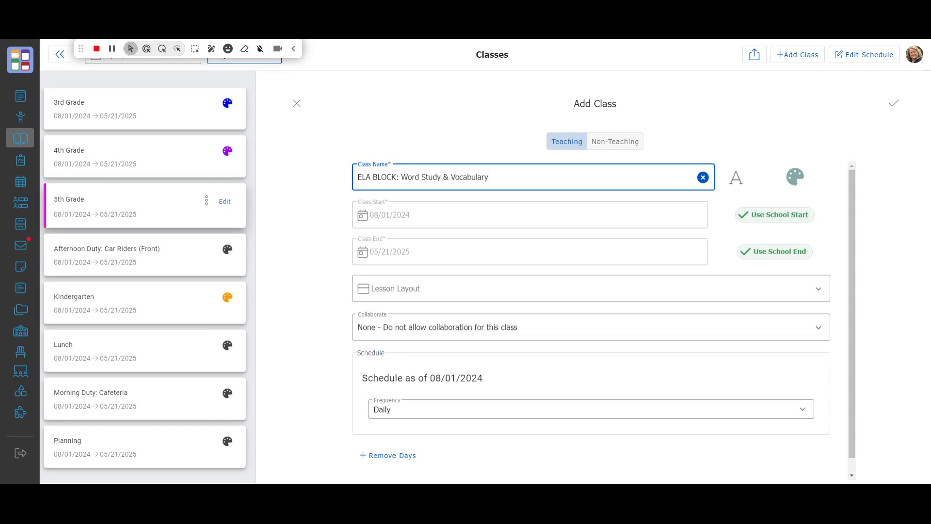
pyautogui.click(818, 290)
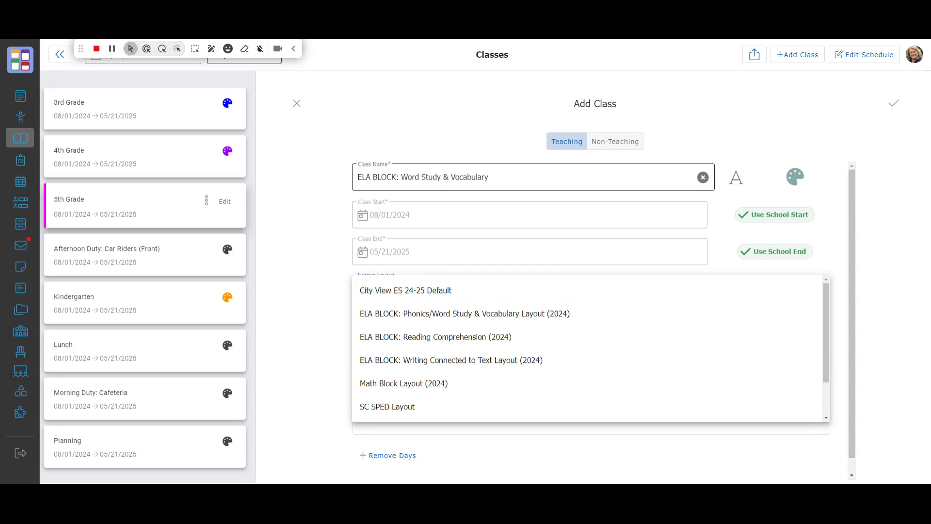
pyautogui.click(497, 315)
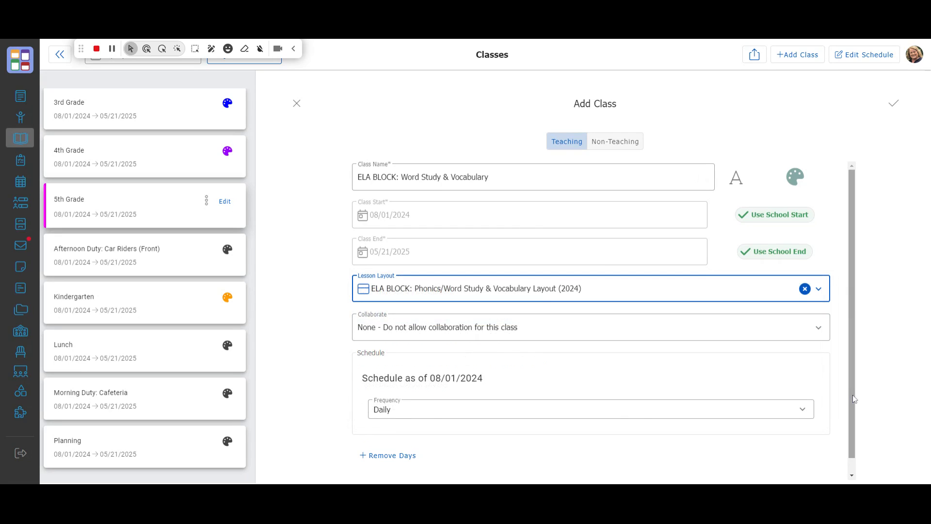
# - Set the class's collaboration to View/Import, allowing teachers to view and import but not edit the lessons
pyautogui.scroll(-1, 857, 396)
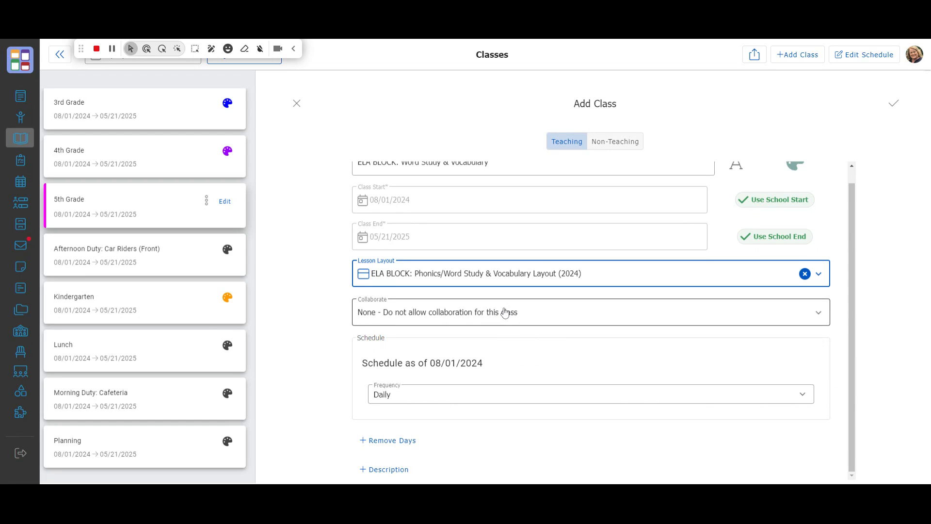
pyautogui.click(817, 319)
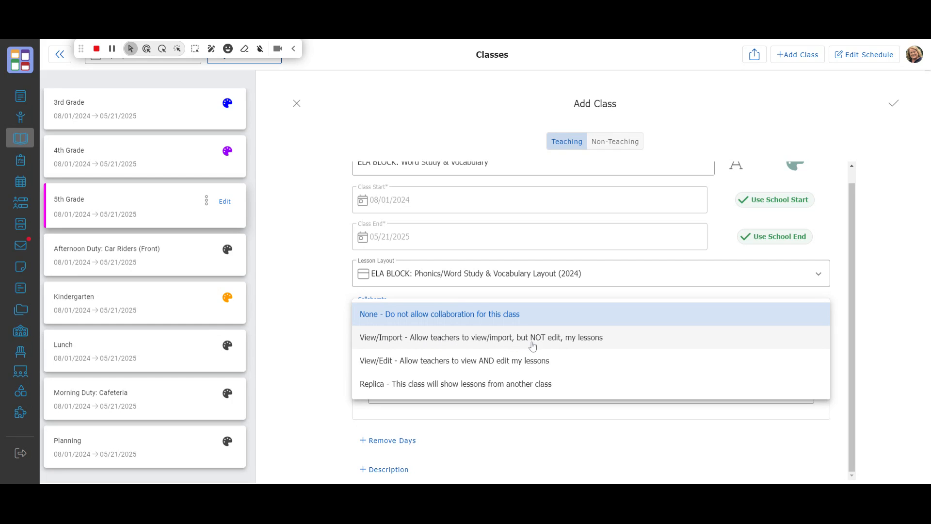
pyautogui.click(613, 343)
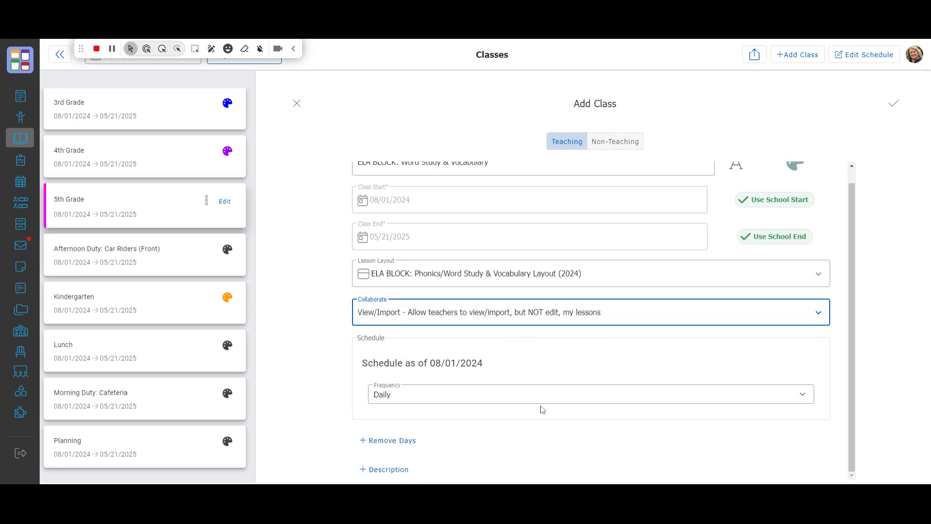
# - Try the Custom schedule frequency to view its per-day time fields, and return the frequency to Daily
pyautogui.click(795, 394)
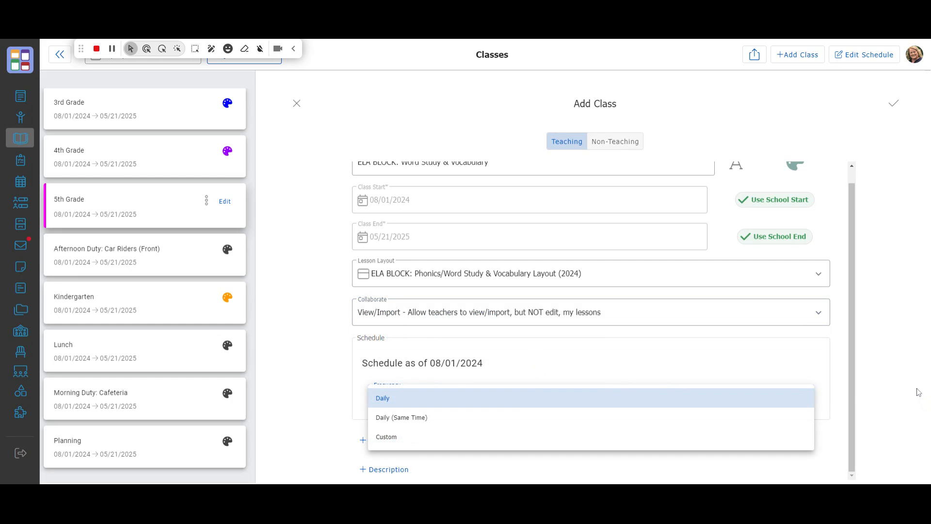
pyautogui.click(786, 358)
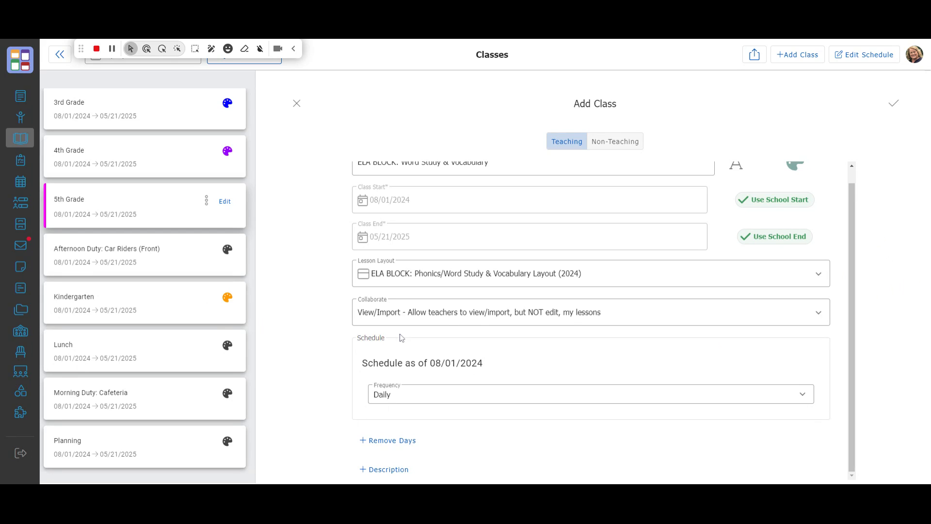
pyautogui.click(809, 397)
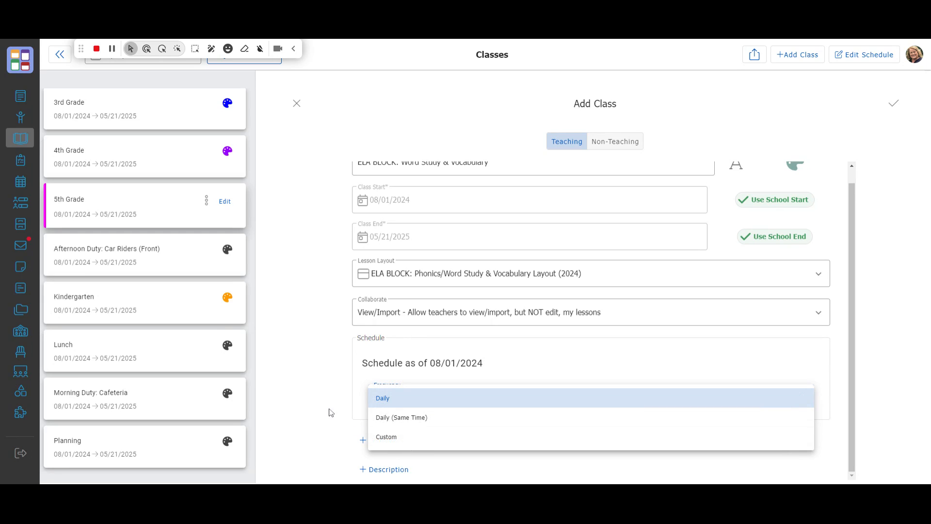
pyautogui.click(395, 444)
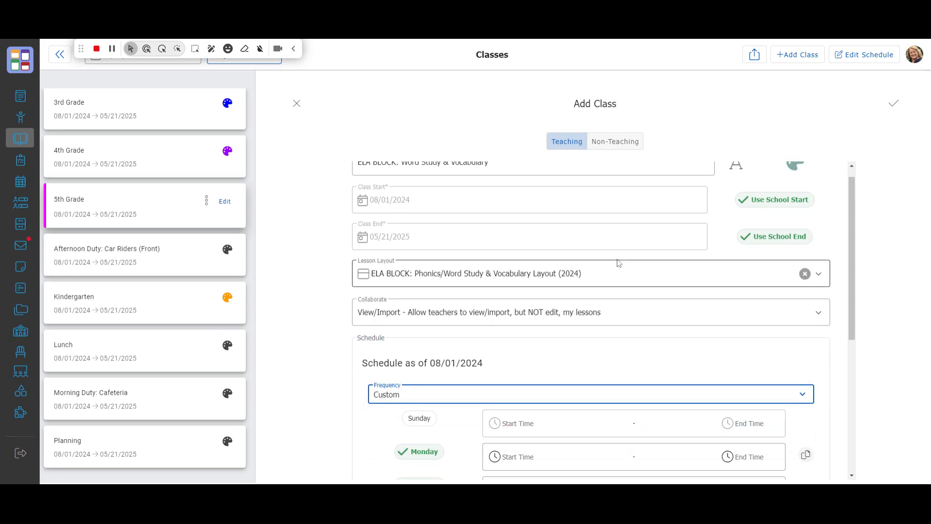
pyautogui.scroll(-5, 618, 235)
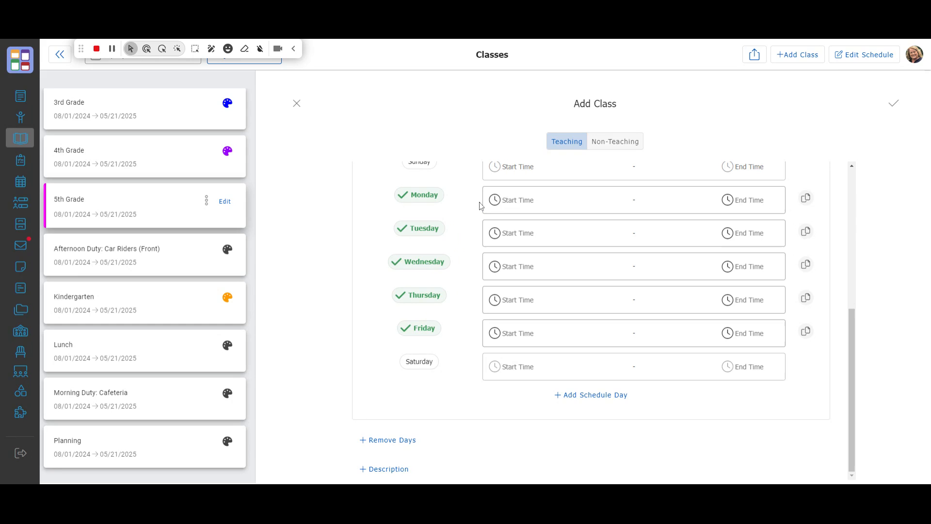
pyautogui.scroll(2, 608, 329)
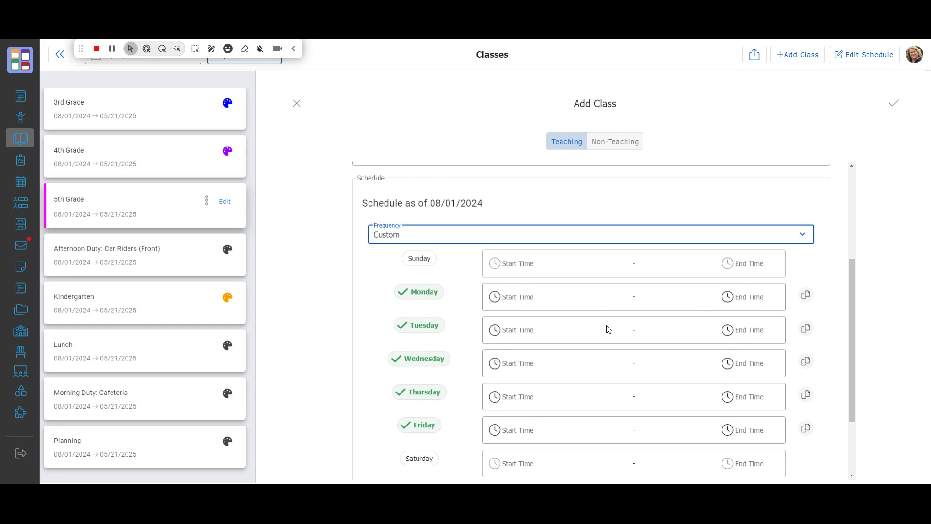
pyautogui.scroll(1, 562, 306)
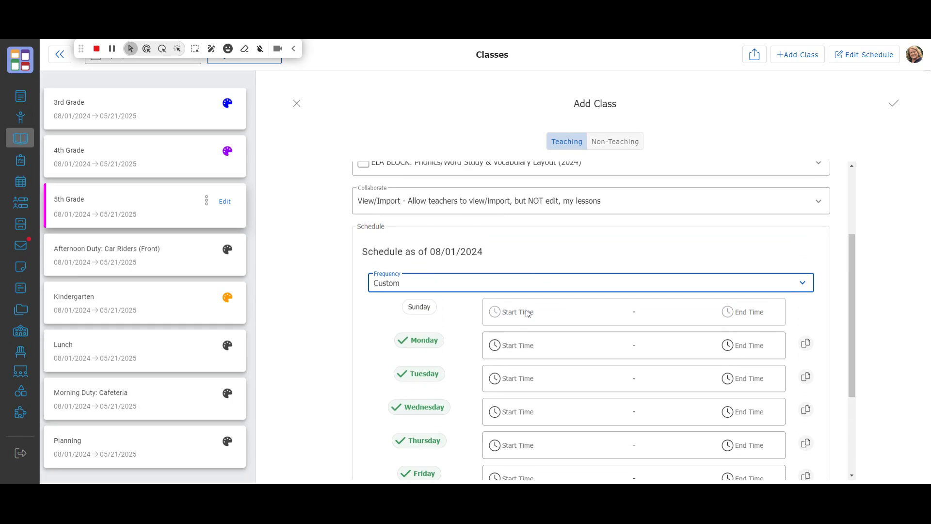
pyautogui.click(809, 284)
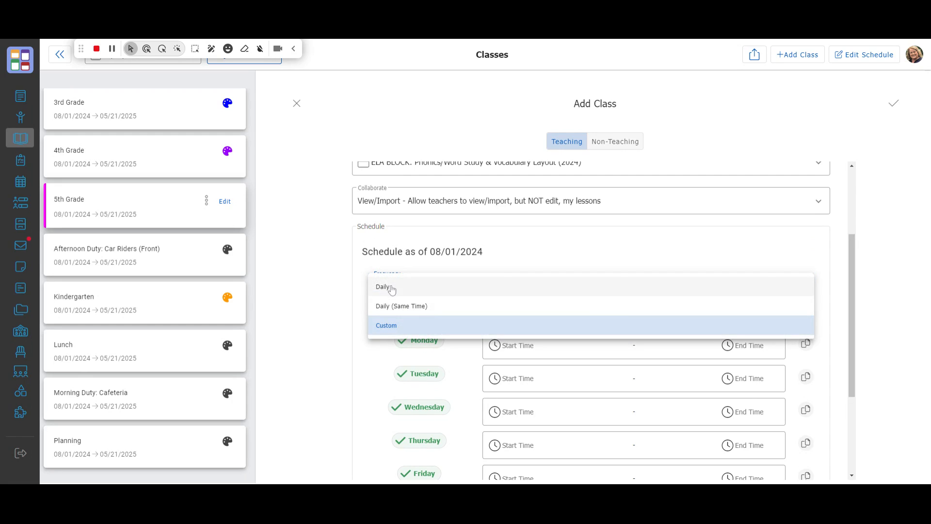
pyautogui.click(392, 287)
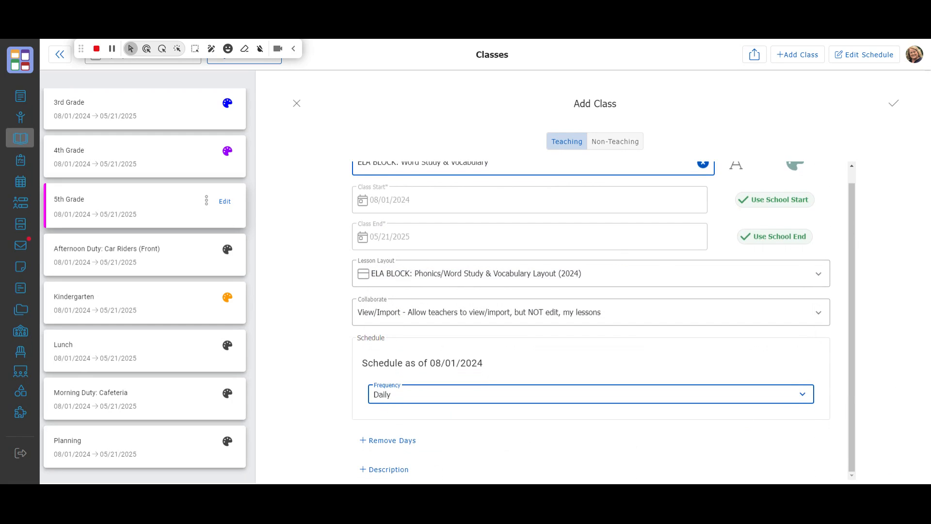
# - Set the class's schedule frequency to Daily (Same Time) with a start time of 8:30 AM
pyautogui.click(802, 393)
pyautogui.click(405, 416)
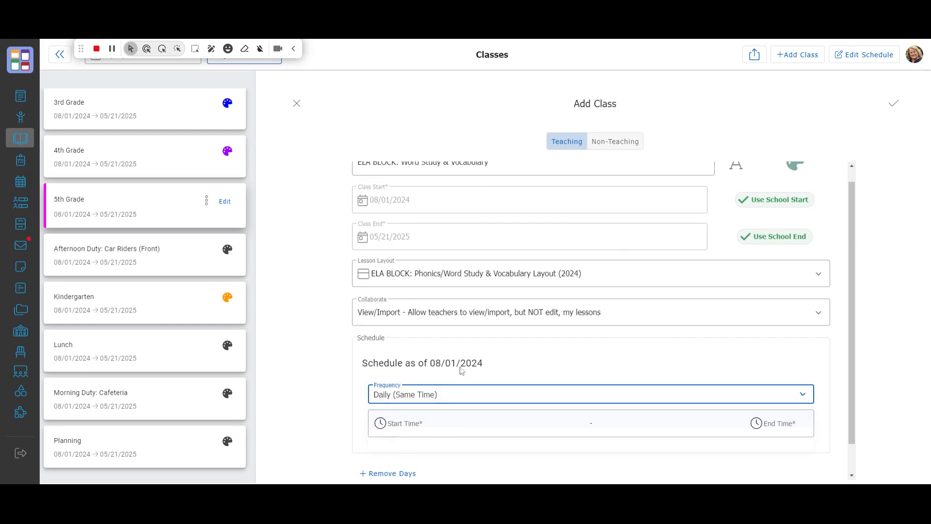
pyautogui.scroll(-1, 514, 340)
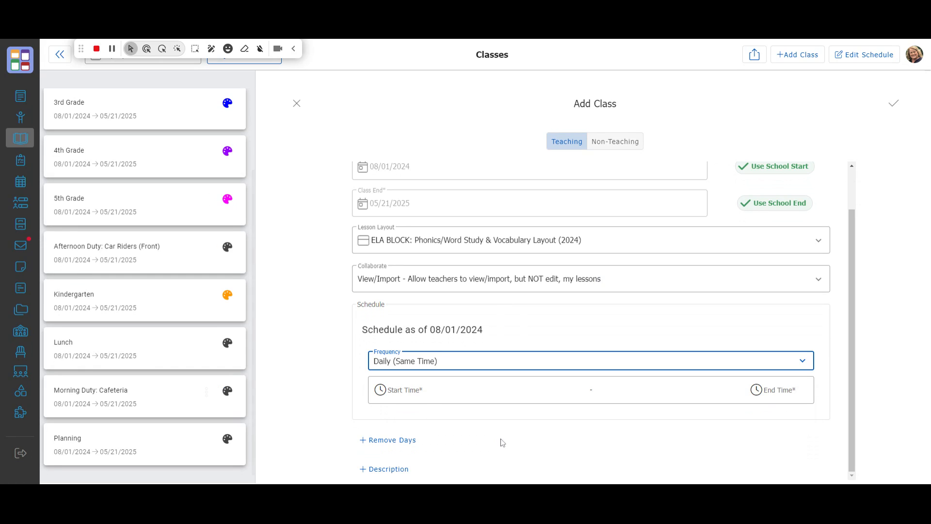
pyautogui.click(415, 394)
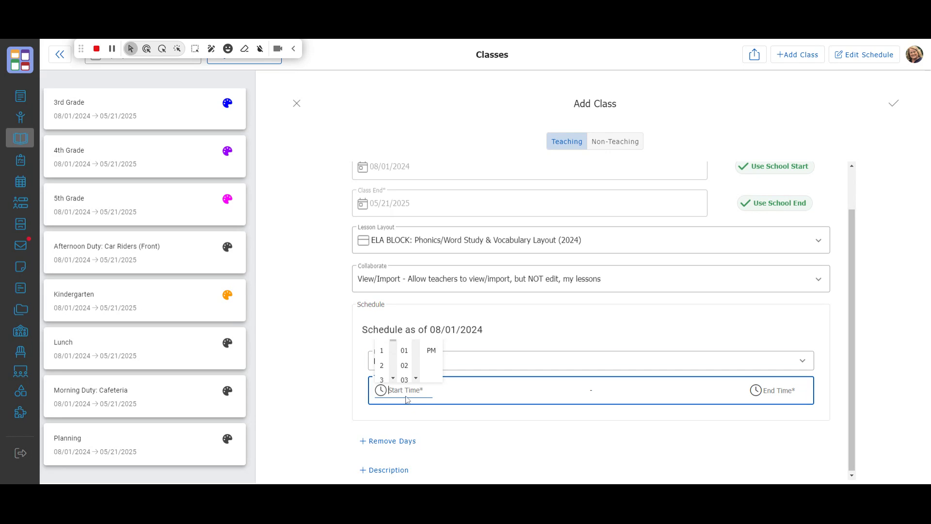
pyautogui.write('8:mm A')
pyautogui.press('Tab')
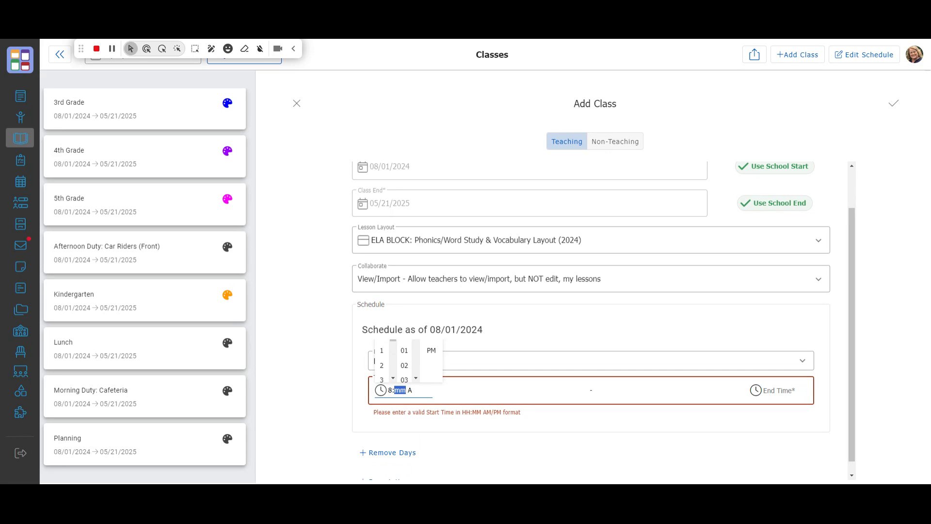
pyautogui.write('3')
pyautogui.write('00')
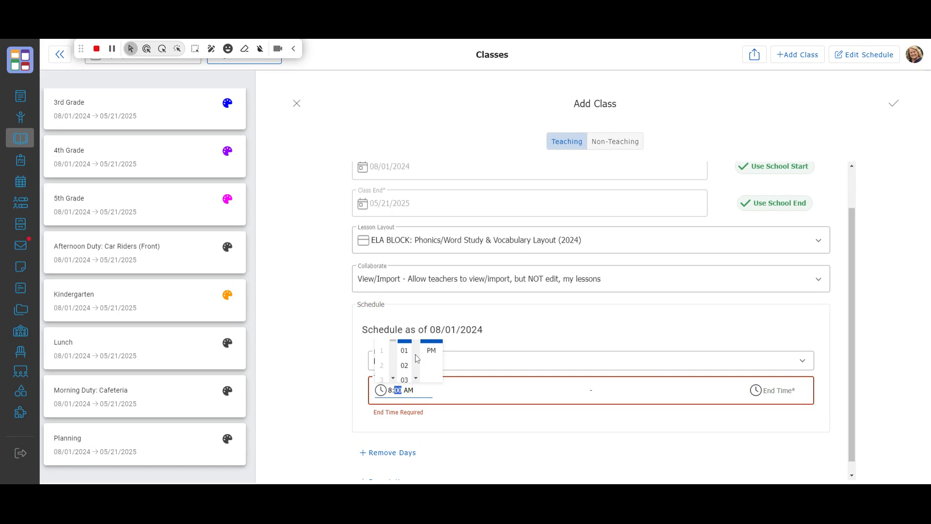
pyautogui.click(416, 378)
pyautogui.scroll(-7, 416, 378)
pyautogui.click(404, 370)
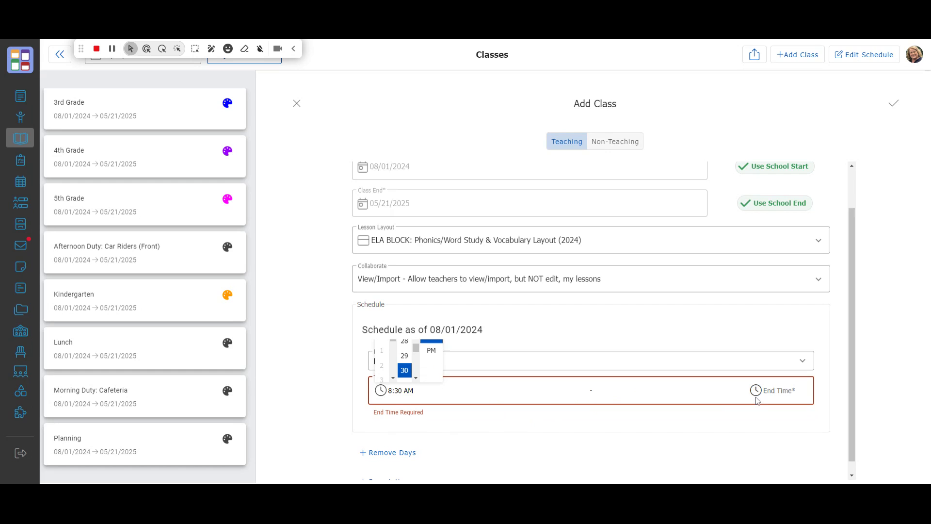
# - Set the end time of the class's daily time range to 10:01 AM
pyautogui.click(777, 391)
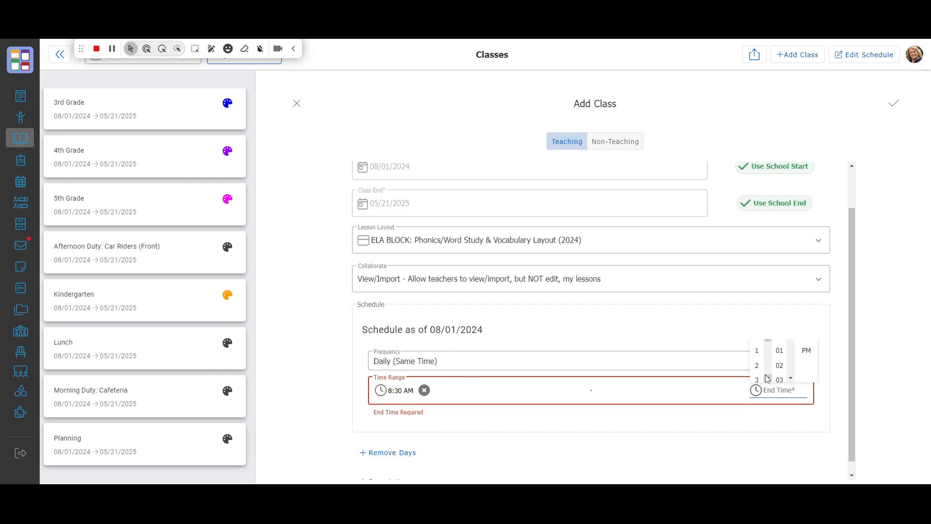
pyautogui.click(768, 381)
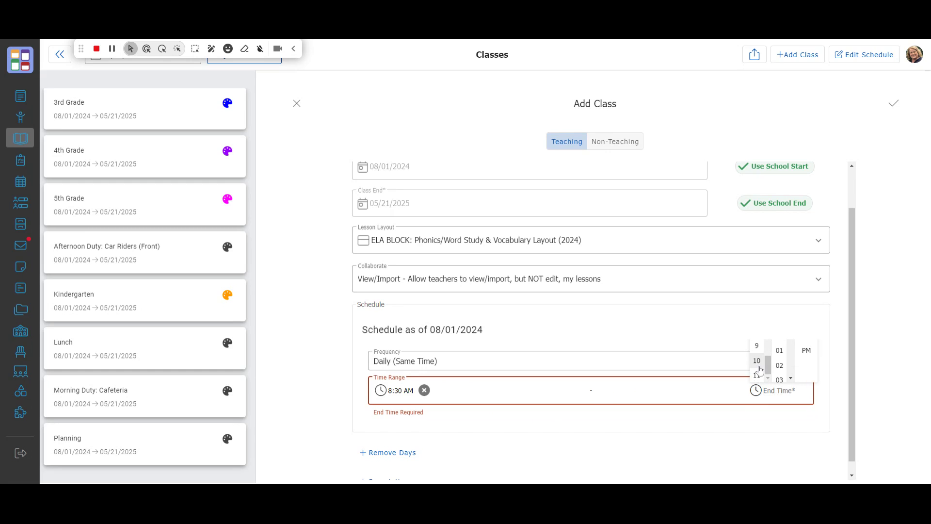
pyautogui.click(791, 378)
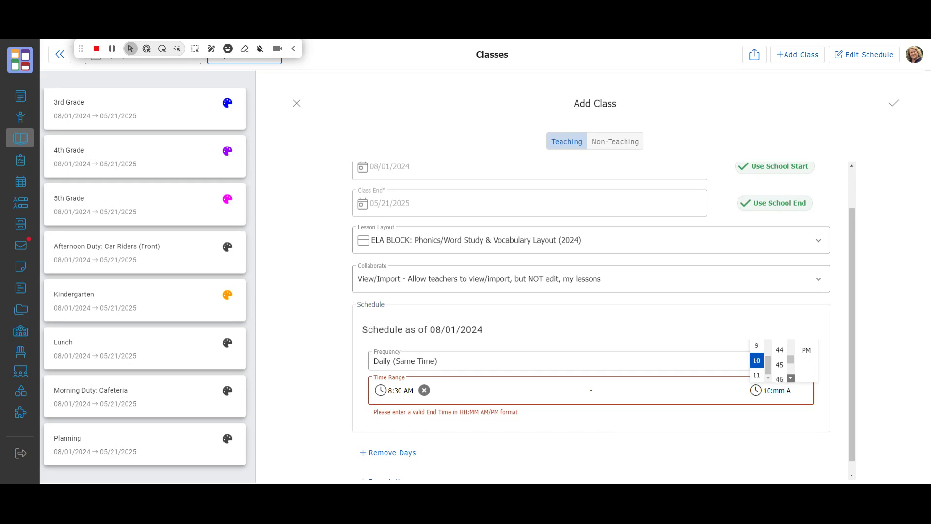
pyautogui.moveTo(794, 370); pyautogui.dragTo(793, 336)
pyautogui.scroll(5, 779, 364)
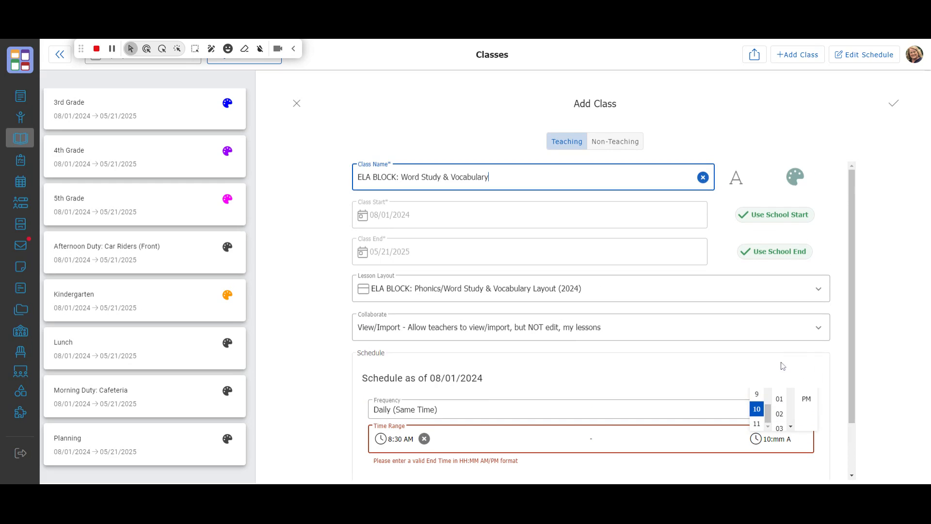
pyautogui.click(759, 415)
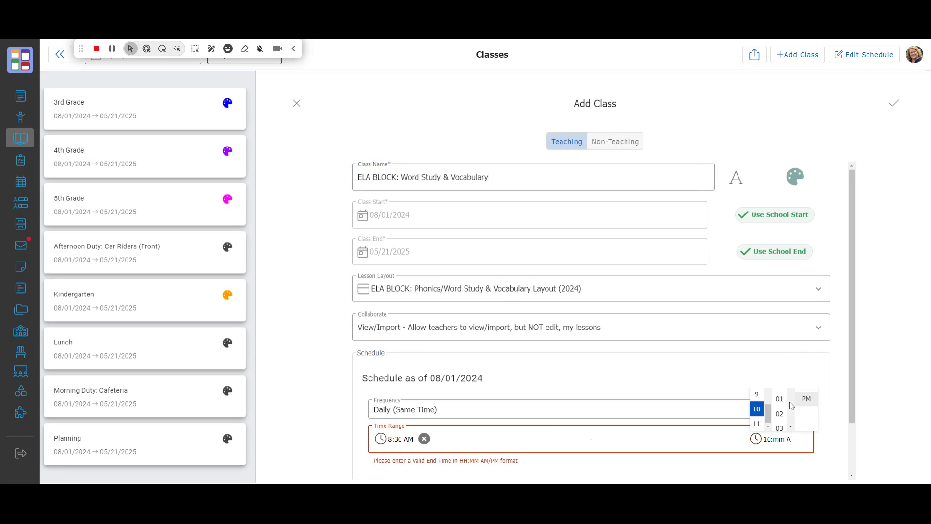
pyautogui.click(788, 400)
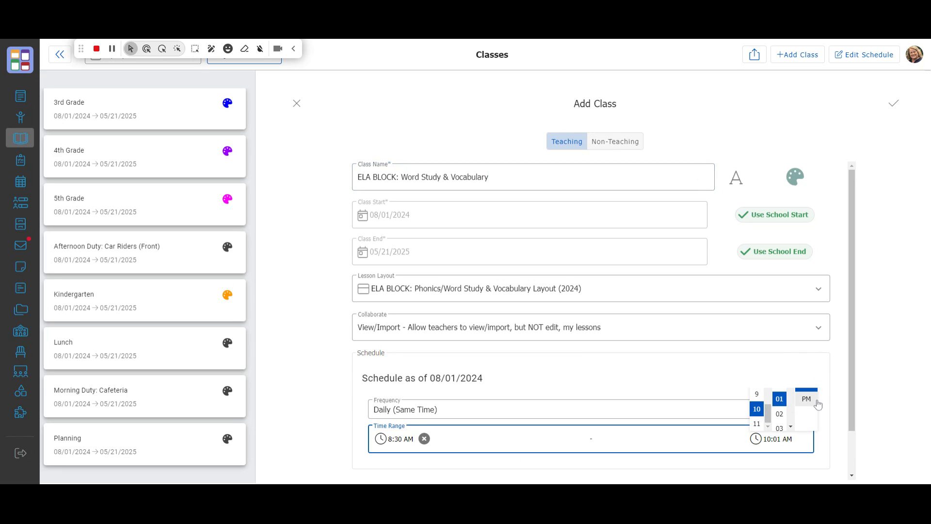
pyautogui.scroll(-1, 805, 408)
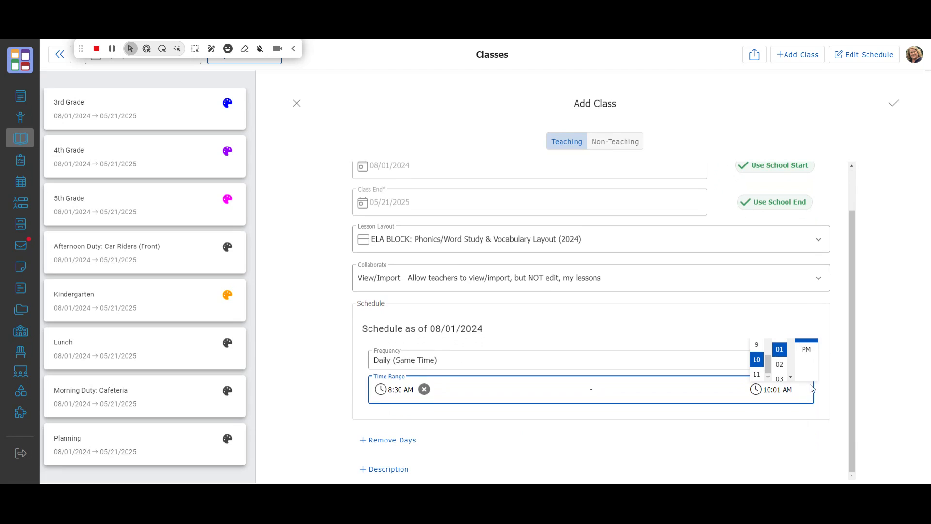
pyautogui.click(832, 397)
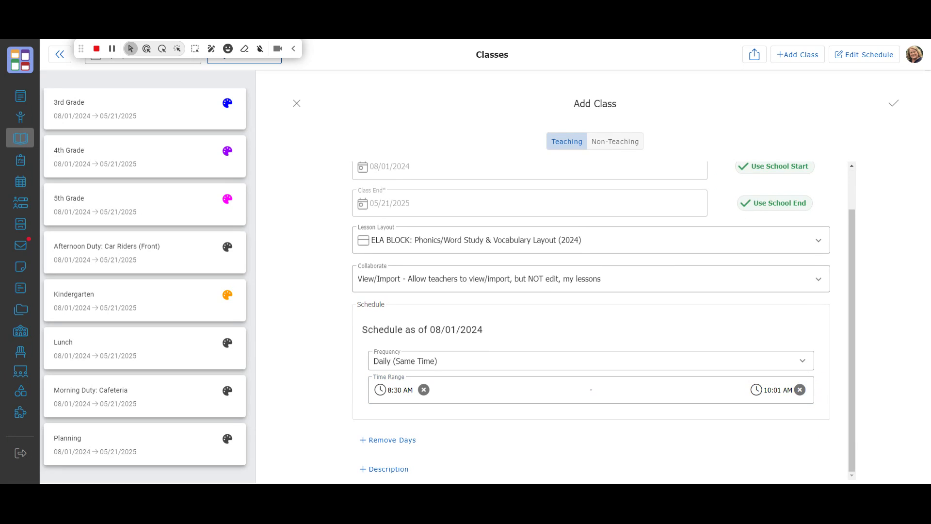
# - Correct the end time to 10:00 AM and save the new ELA BLOCK: Word Study & Vocabulary class
pyautogui.click(778, 390)
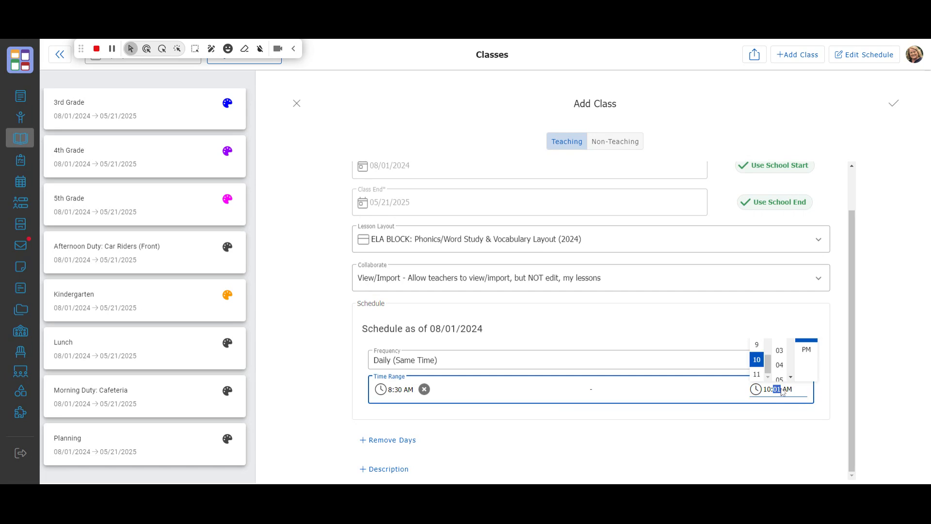
pyautogui.click(782, 393)
pyautogui.click(781, 392)
pyautogui.press('Return')
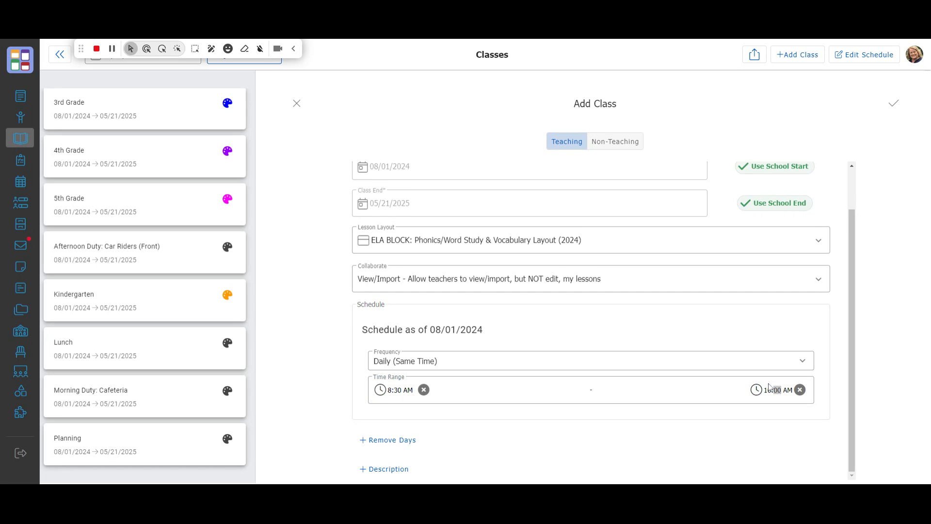
pyautogui.click(752, 437)
pyautogui.click(894, 103)
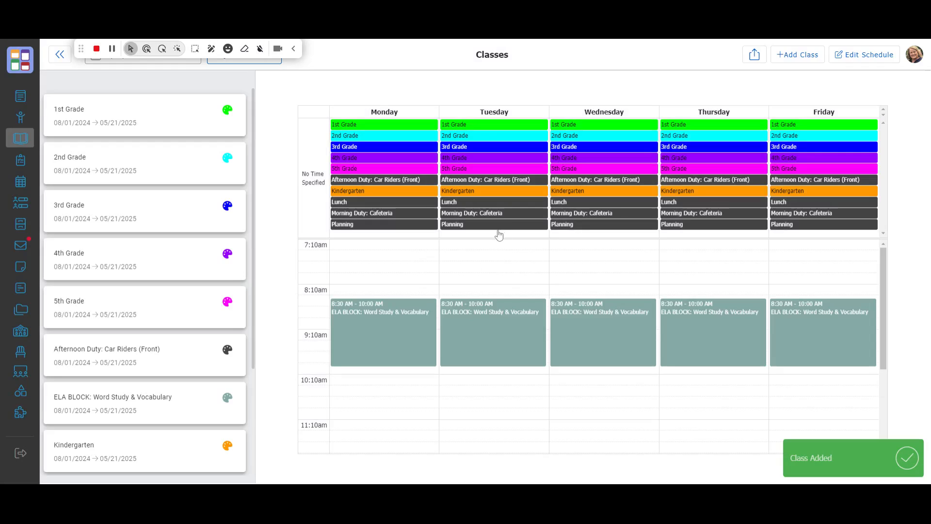
# - Open the existing 2nd Grade class for editing and look over its settings
pyautogui.scroll(-3, 550, 248)
pyautogui.scroll(3, 501, 297)
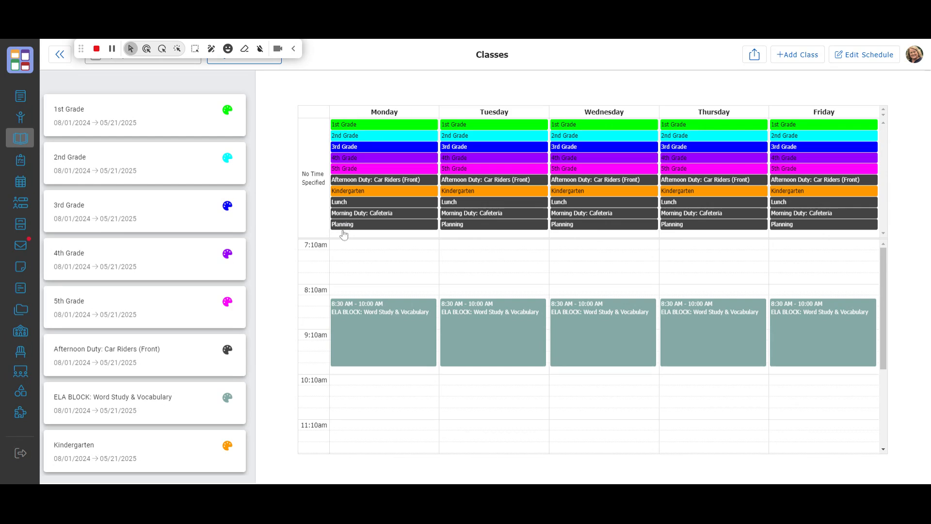
pyautogui.moveTo(96, 160)
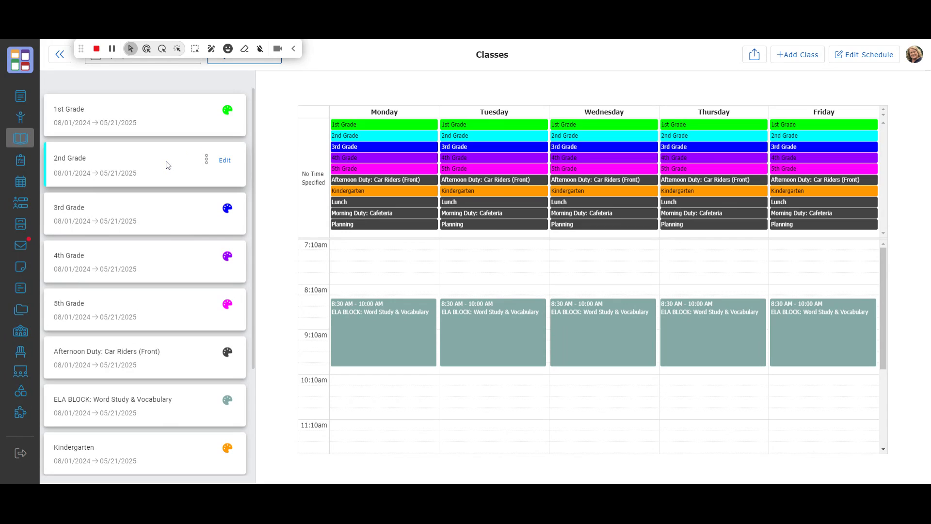
pyautogui.click(225, 162)
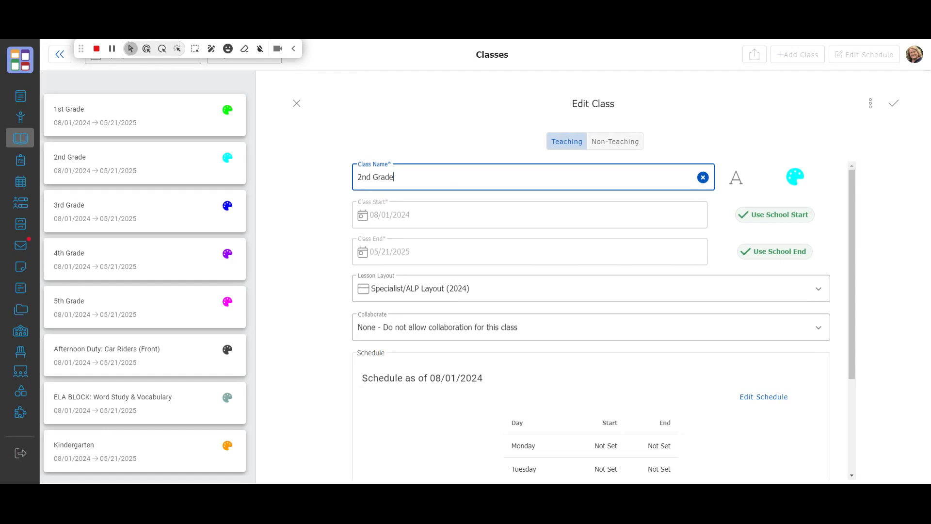
pyautogui.scroll(-1, 631, 218)
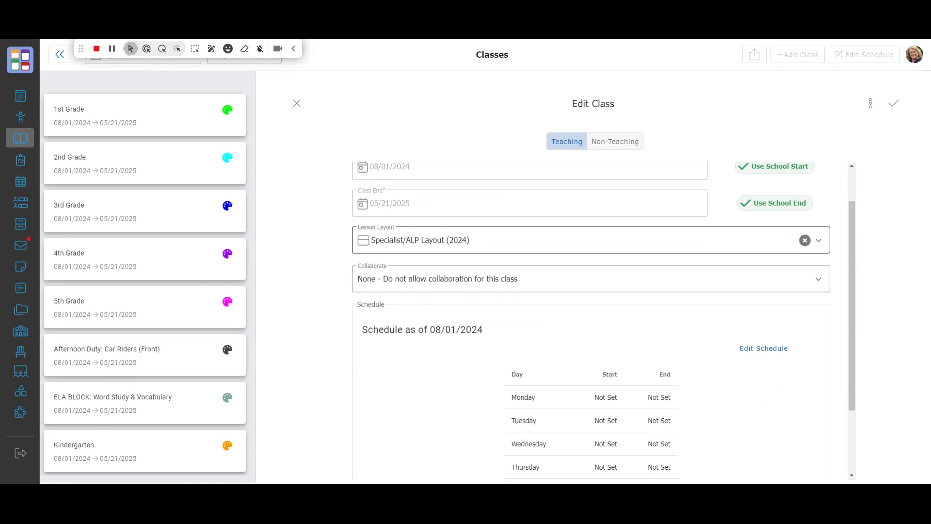
pyautogui.scroll(1, 693, 252)
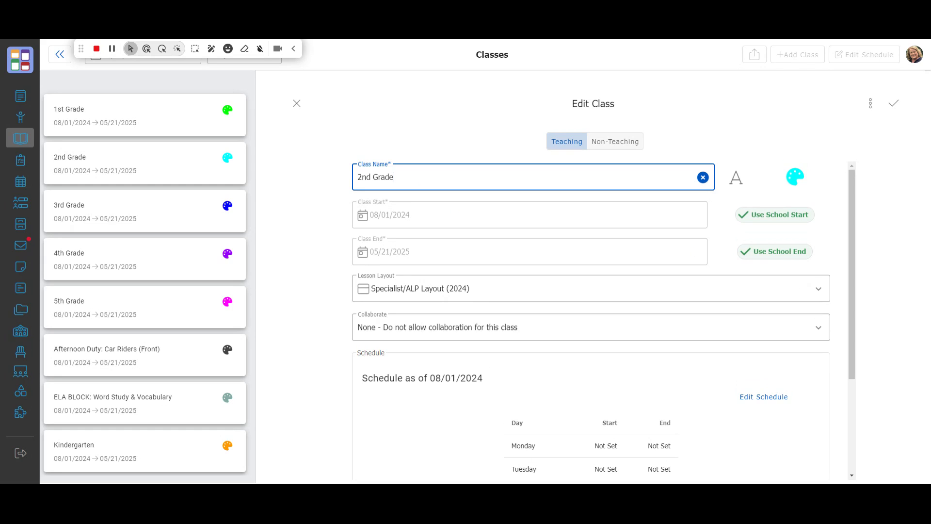
# - Review the 2nd Grade class's lesson layout and collaboration options, keeping Specialist/ALP Layout (2024) and None
pyautogui.click(828, 292)
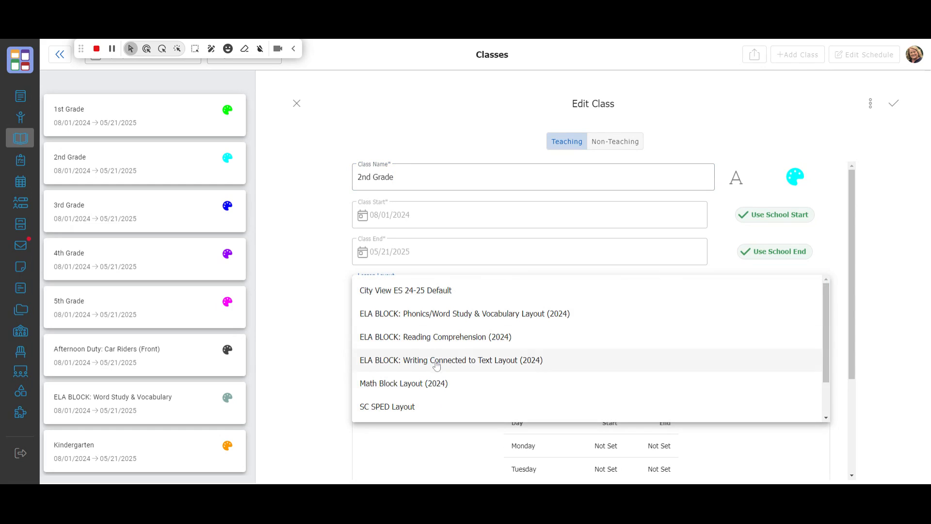
pyautogui.scroll(-1, 403, 315)
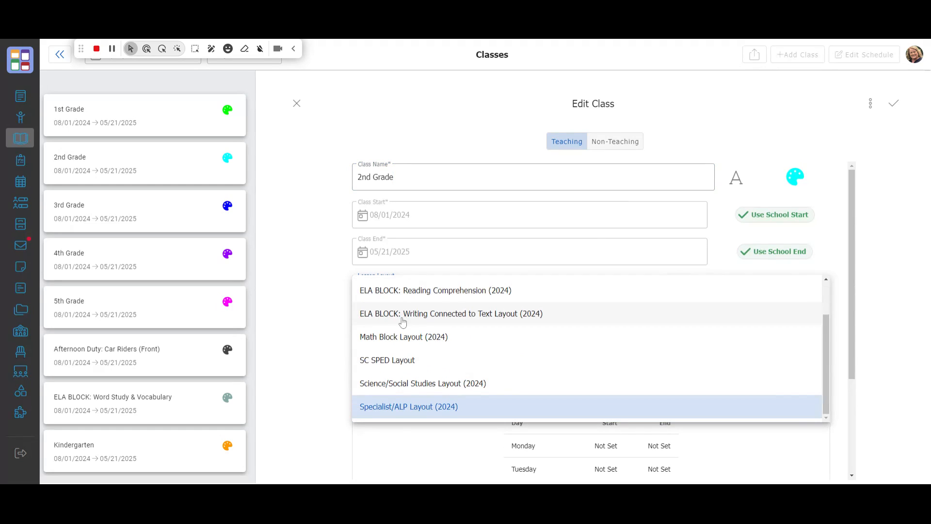
pyautogui.click(420, 406)
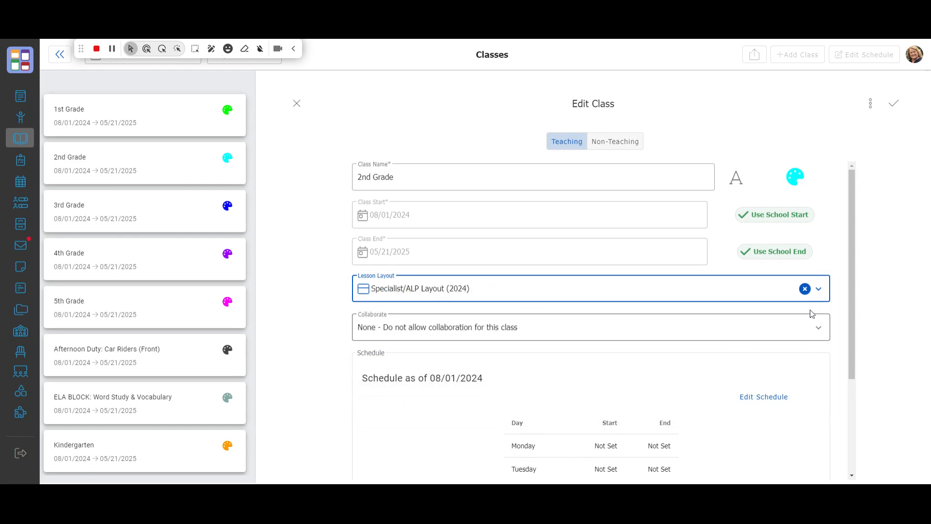
pyautogui.scroll(-2, 533, 274)
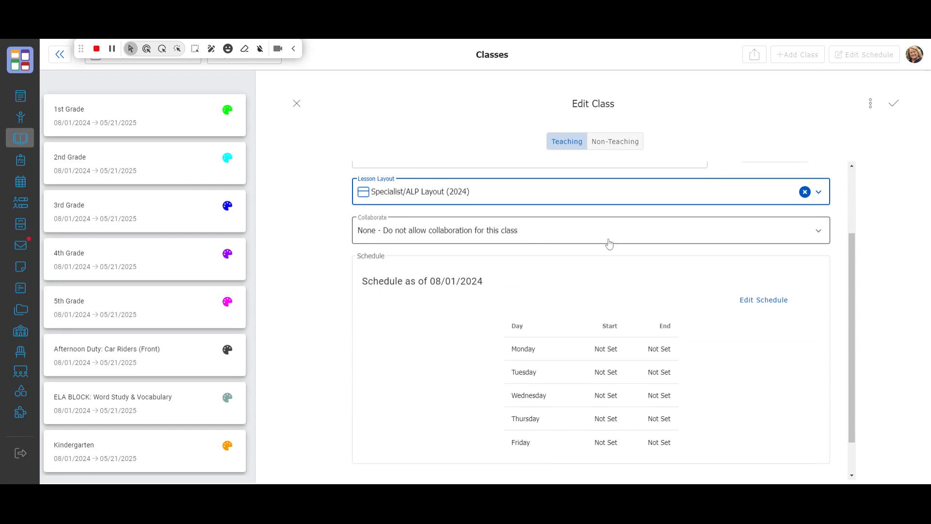
pyautogui.click(461, 236)
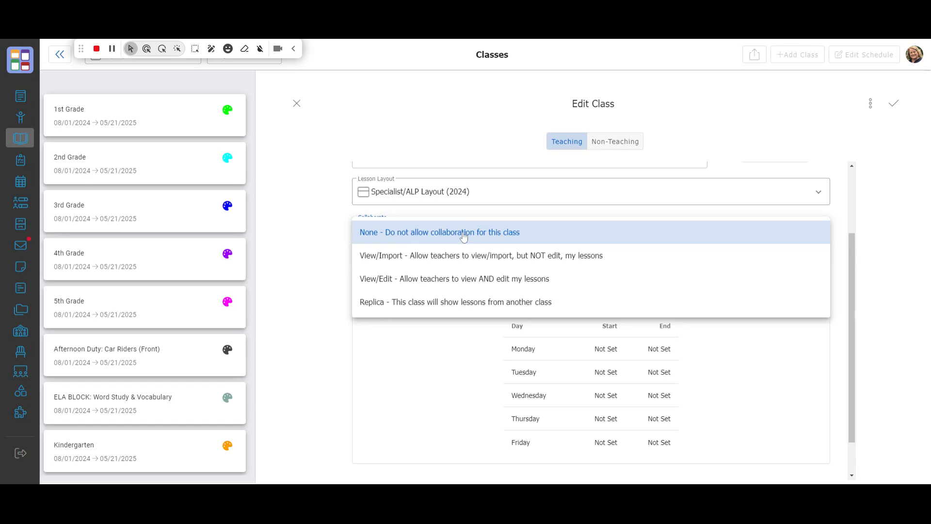
pyautogui.click(423, 376)
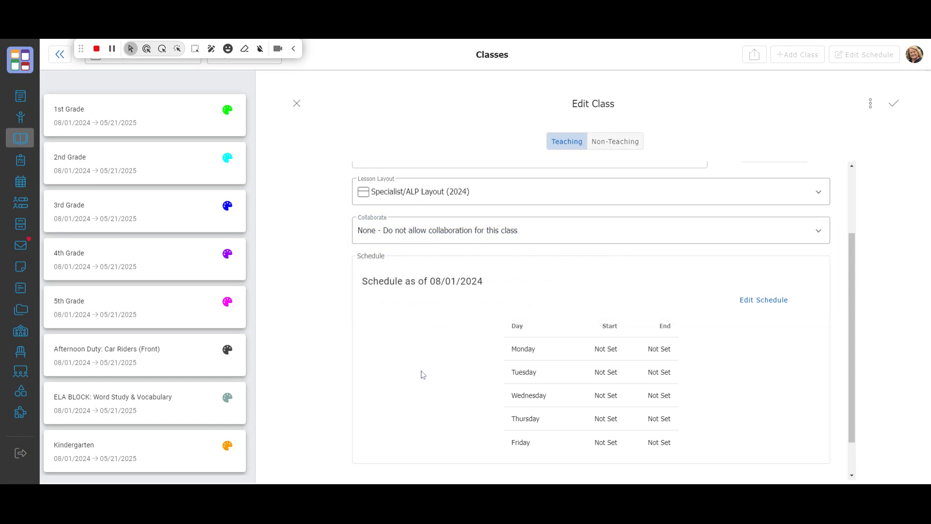
# - Create a new 2nd Grade schedule from scratch, starting today, with the frequency Daily (Same Time)
pyautogui.scroll(-1, 434, 337)
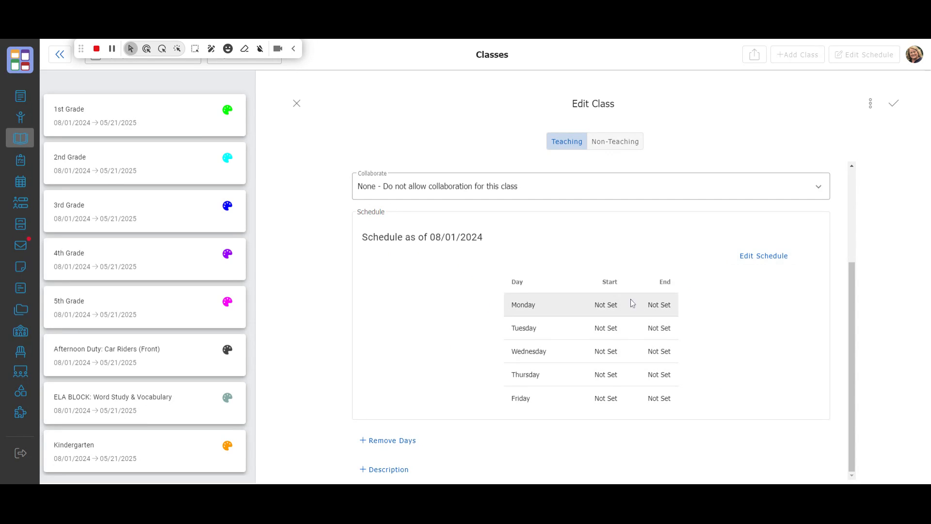
pyautogui.click(754, 258)
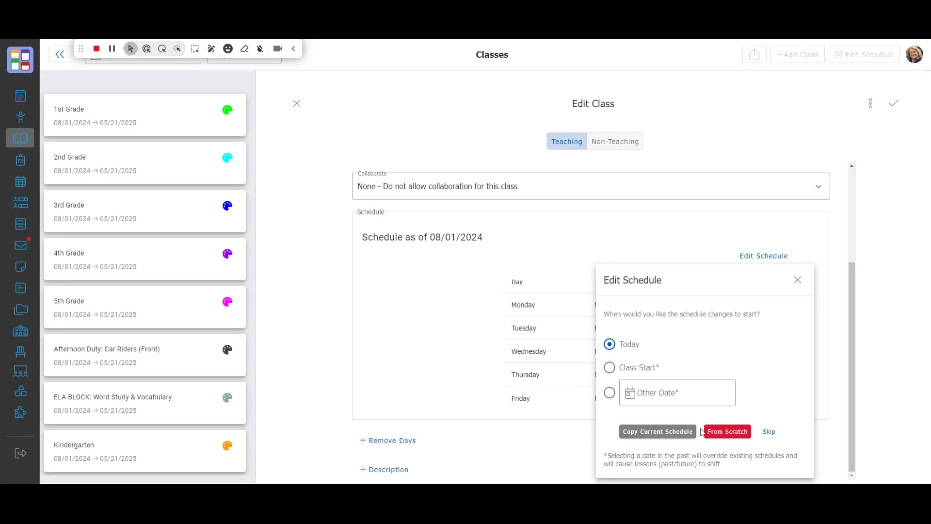
pyautogui.click(722, 432)
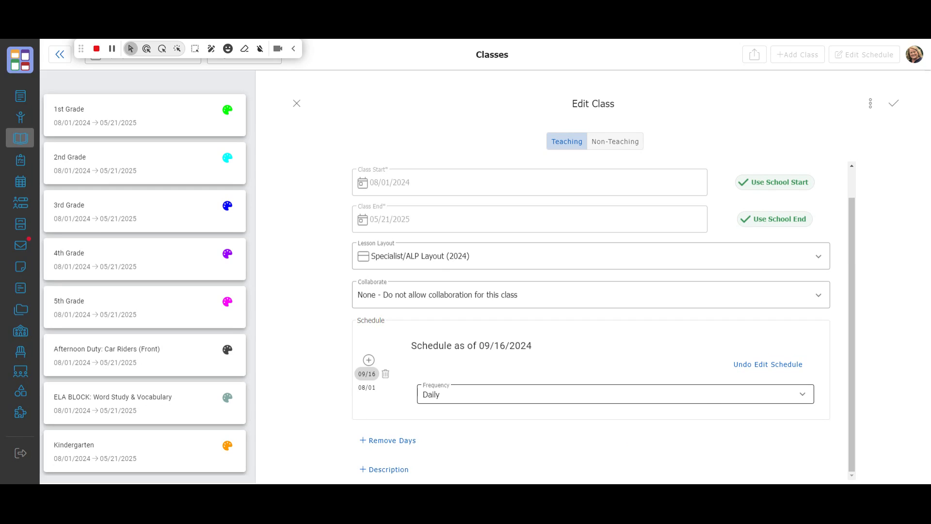
pyautogui.click(804, 397)
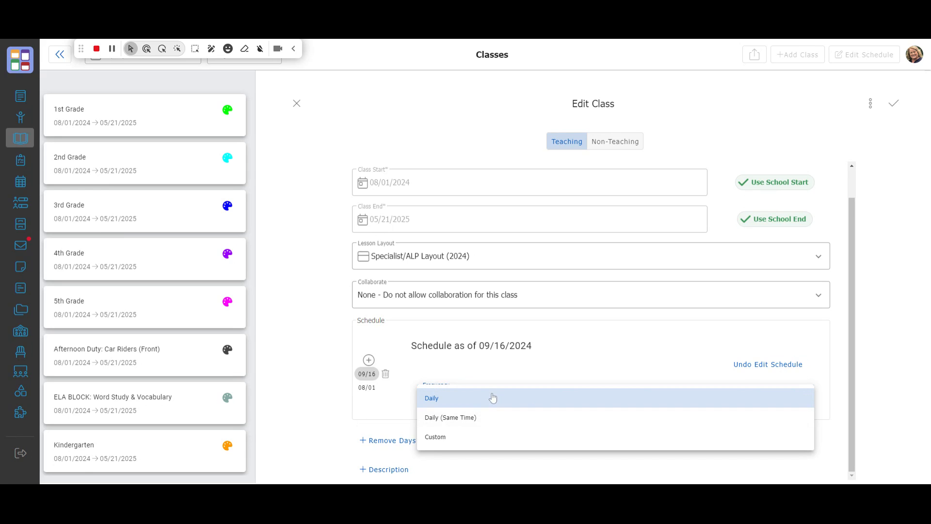
pyautogui.click(468, 418)
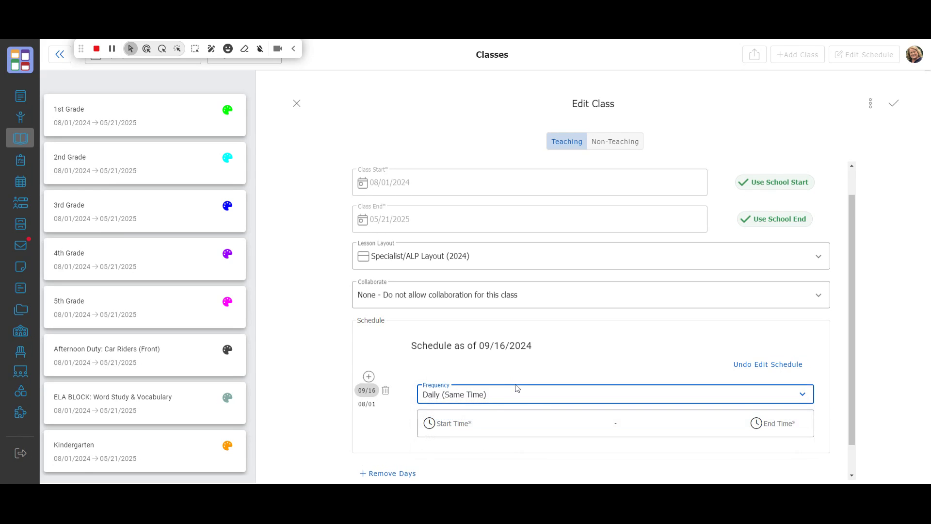
pyautogui.scroll(-1, 588, 383)
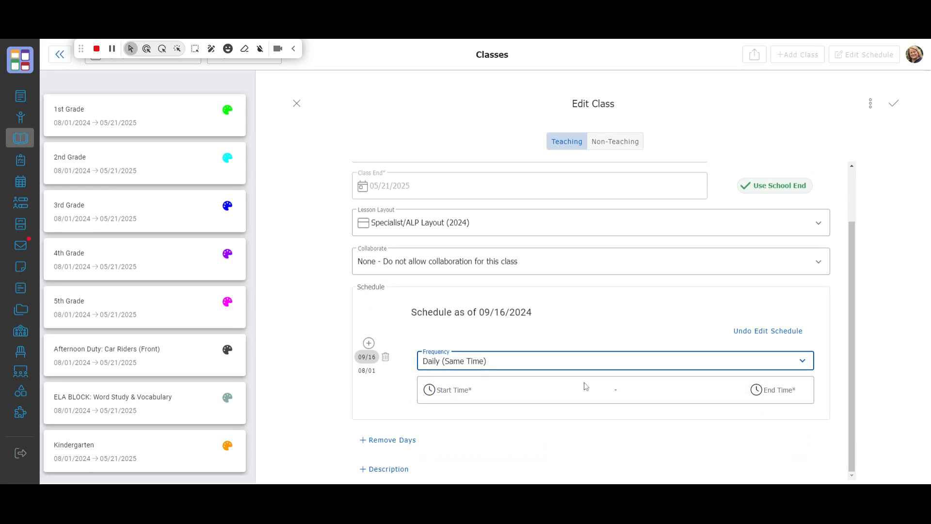
# - Set the 2nd Grade schedule's start time to 8:00 AM
pyautogui.click(456, 394)
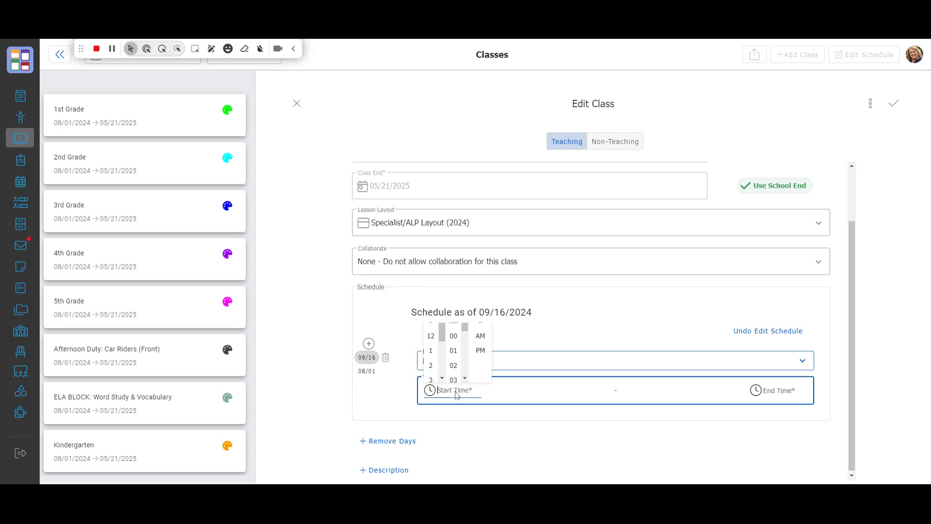
pyautogui.click(441, 378)
pyautogui.click(442, 378)
pyautogui.click(442, 378)
pyautogui.click(429, 358)
pyautogui.click(453, 336)
pyautogui.click(480, 336)
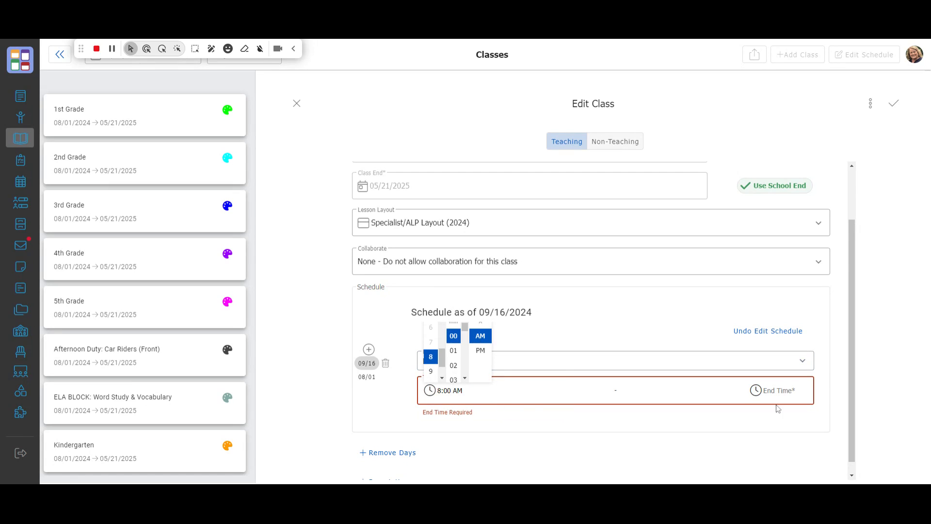
# - Set the 2nd Grade schedule's end time to 8:45 AM and save the class
pyautogui.click(785, 391)
pyautogui.click(784, 391)
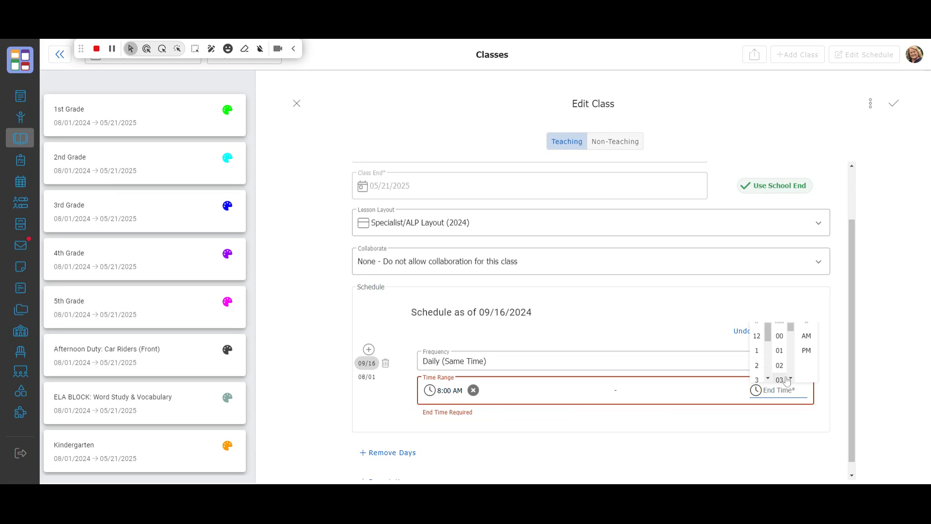
pyautogui.scroll(-3, 762, 346)
pyautogui.click(756, 331)
pyautogui.scroll(-1, 792, 334)
pyautogui.moveTo(791, 335); pyautogui.dragTo(792, 367)
pyautogui.click(779, 355)
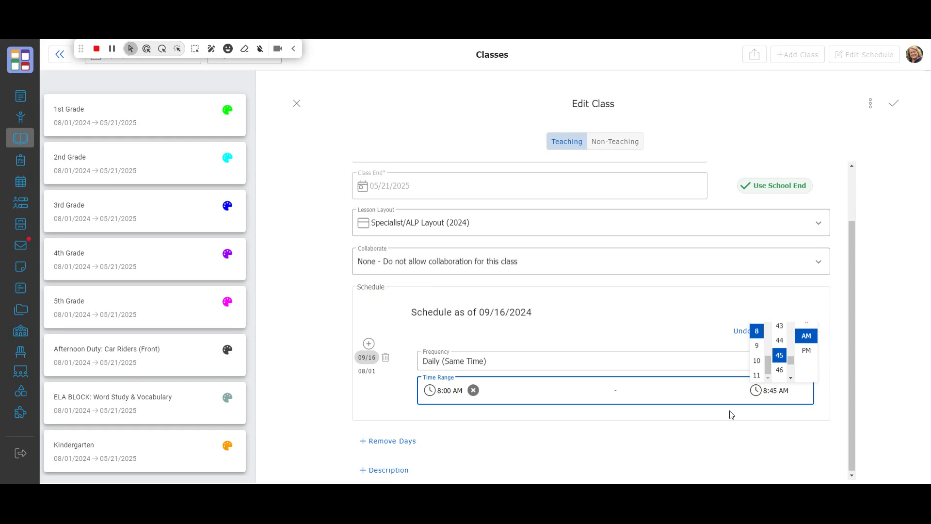
pyautogui.click(703, 425)
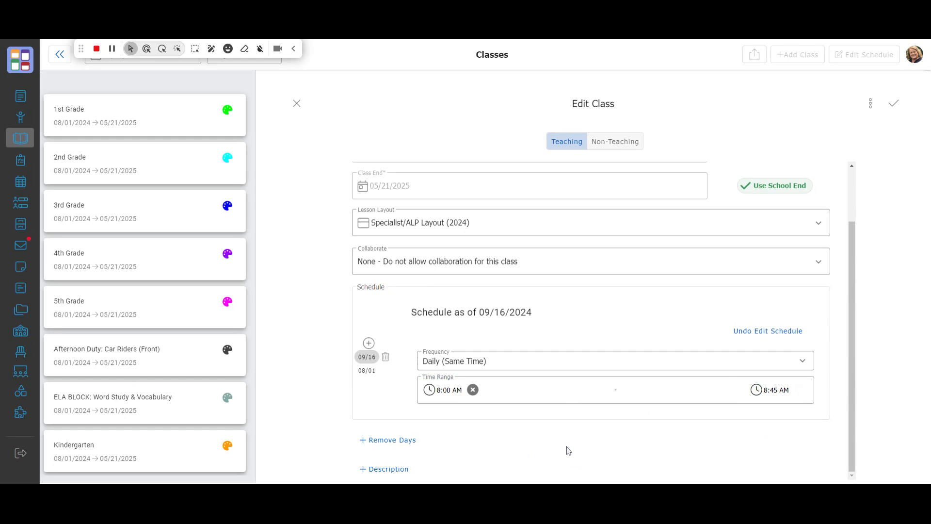
pyautogui.click(894, 103)
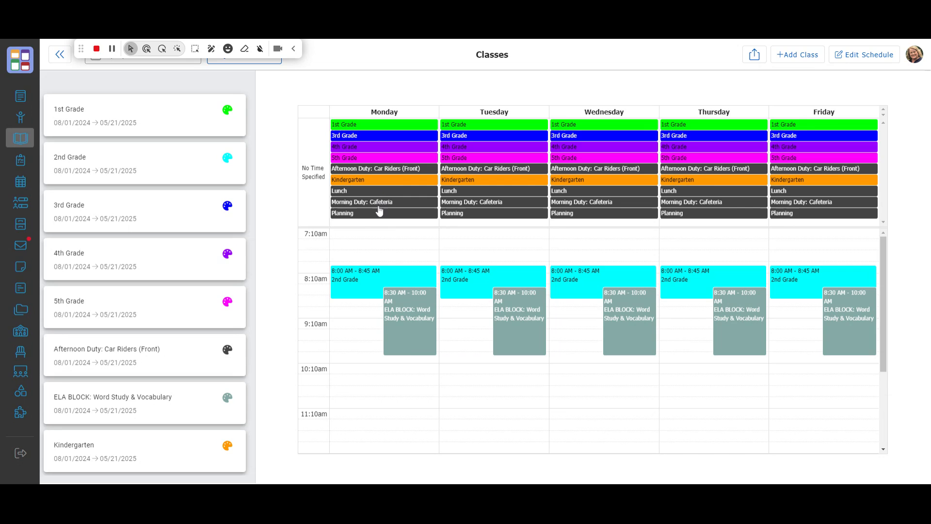
# - Rename the Morning Duty: Cafeteria class to "Morning Duty: Hallway Outside Math Lab" and make it Non-Teaching
pyautogui.scroll(-3, 209, 184)
pyautogui.click(225, 396)
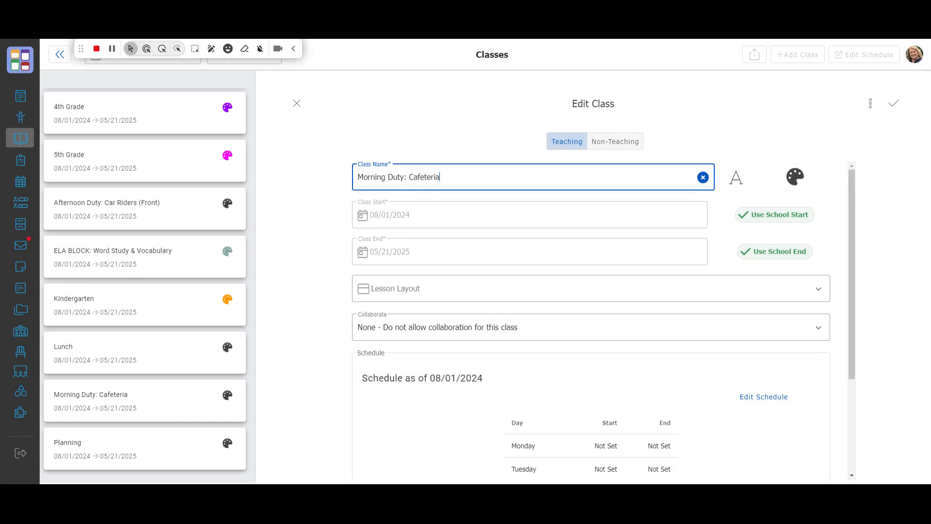
pyautogui.moveTo(440, 178); pyautogui.dragTo(418, 178)
pyautogui.write('Hallway Outside Math Lab')
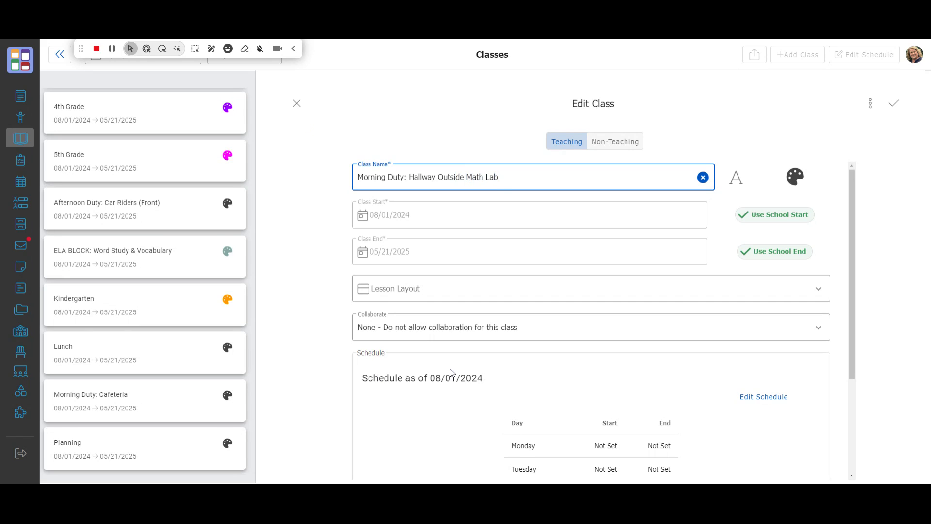
pyautogui.scroll(-3, 453, 374)
pyautogui.scroll(3, 465, 286)
pyautogui.click(611, 141)
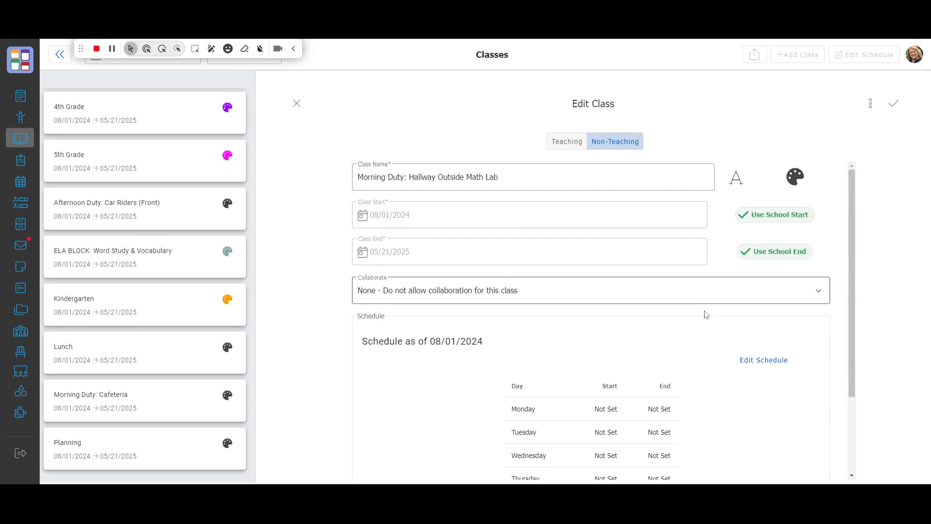
# - Create a new Morning Duty schedule from scratch, starting today, with the frequency Daily (Same Time)
pyautogui.click(759, 360)
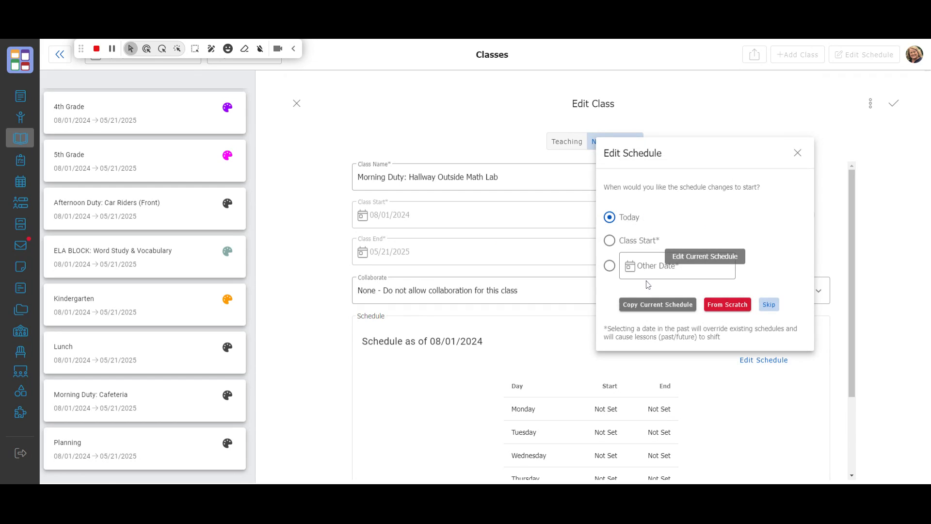
pyautogui.click(727, 304)
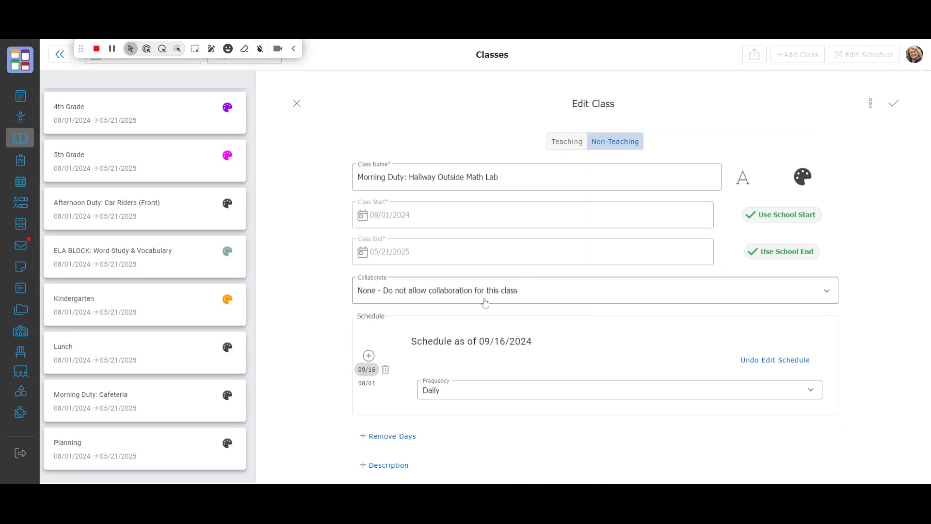
pyautogui.click(811, 392)
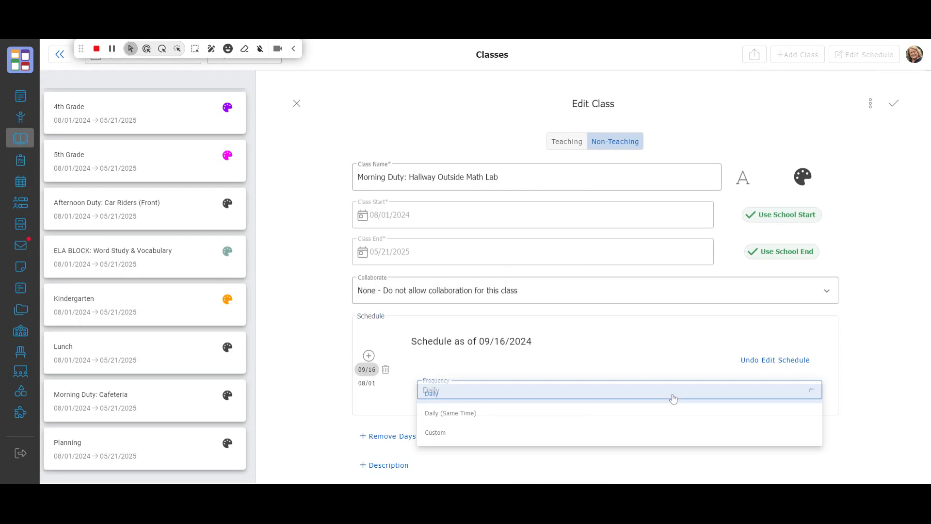
pyautogui.click(482, 416)
# - Set the Morning Duty schedule's start time to 7:10 AM
pyautogui.scroll(-1, 567, 312)
pyautogui.click(453, 395)
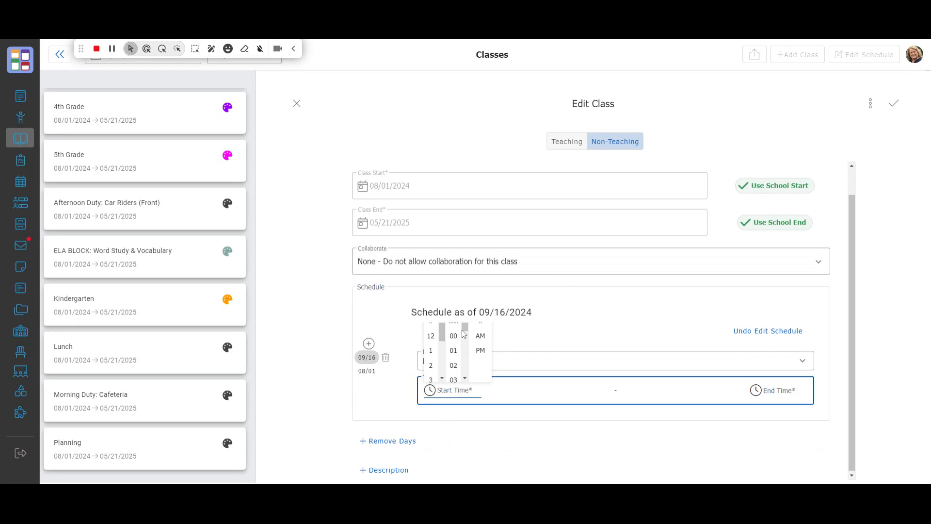
pyautogui.click(442, 378)
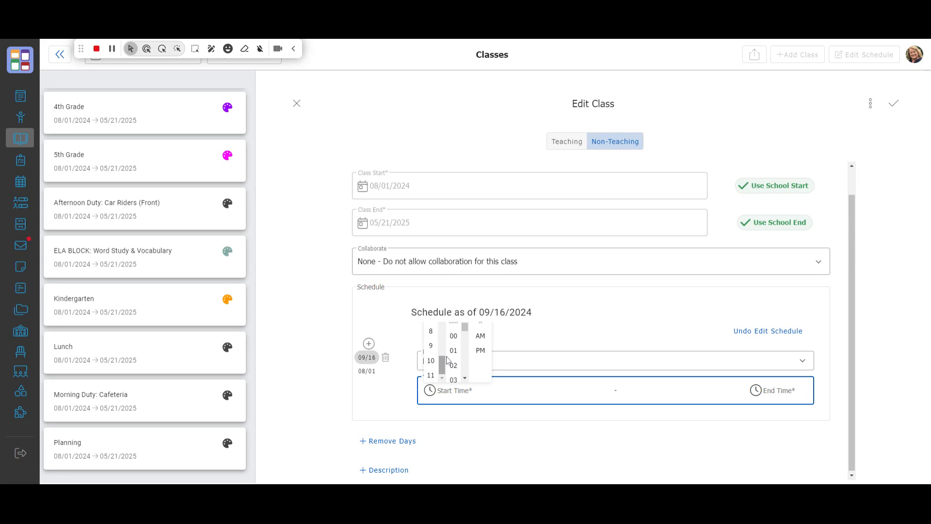
pyautogui.scroll(1, 436, 337)
pyautogui.click(431, 336)
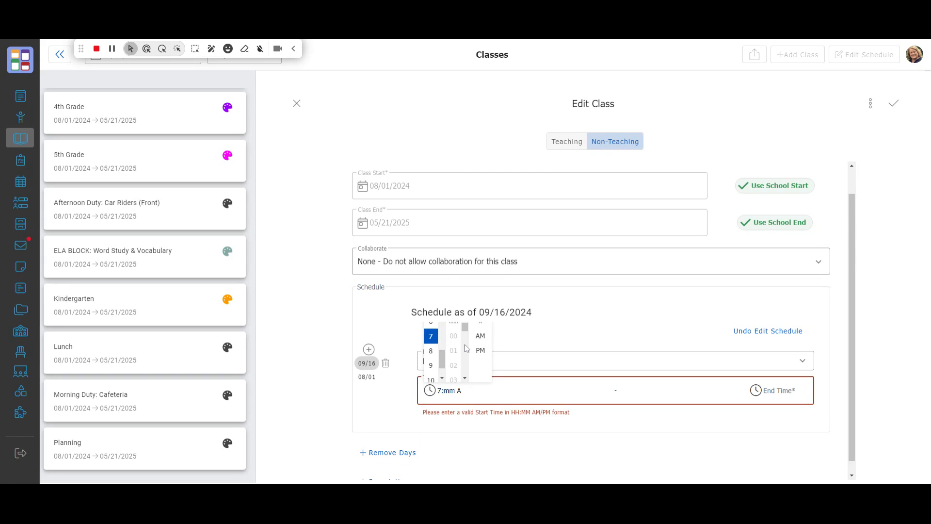
pyautogui.click(466, 379)
pyautogui.click(466, 379)
pyautogui.click(466, 378)
pyautogui.click(466, 379)
pyautogui.click(465, 378)
pyautogui.click(465, 378)
pyautogui.click(465, 379)
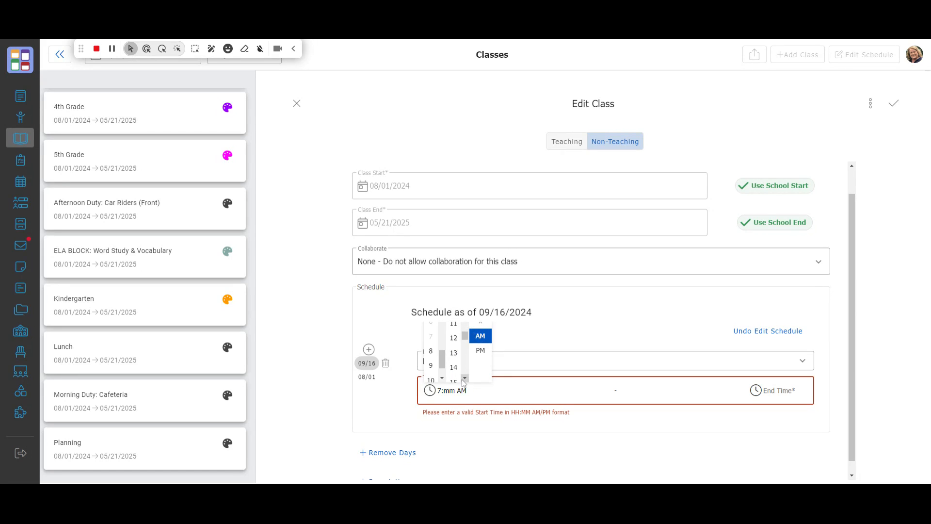
pyautogui.scroll(2, 466, 337)
pyautogui.scroll(1, 467, 337)
pyautogui.click(454, 362)
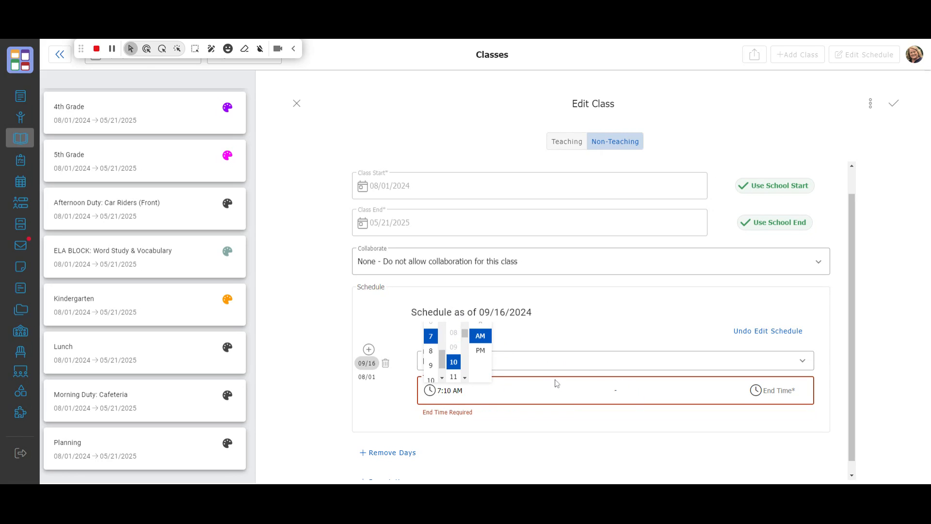
# - Set the Morning Duty schedule's end time to 7:50 AM
pyautogui.click(772, 396)
pyautogui.click(757, 391)
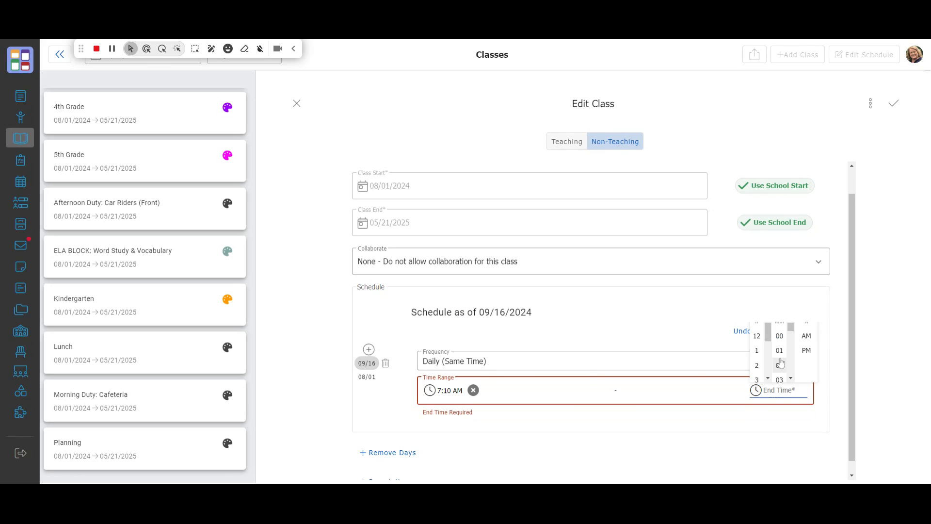
pyautogui.moveTo(769, 344); pyautogui.dragTo(793, 367)
pyautogui.click(756, 359)
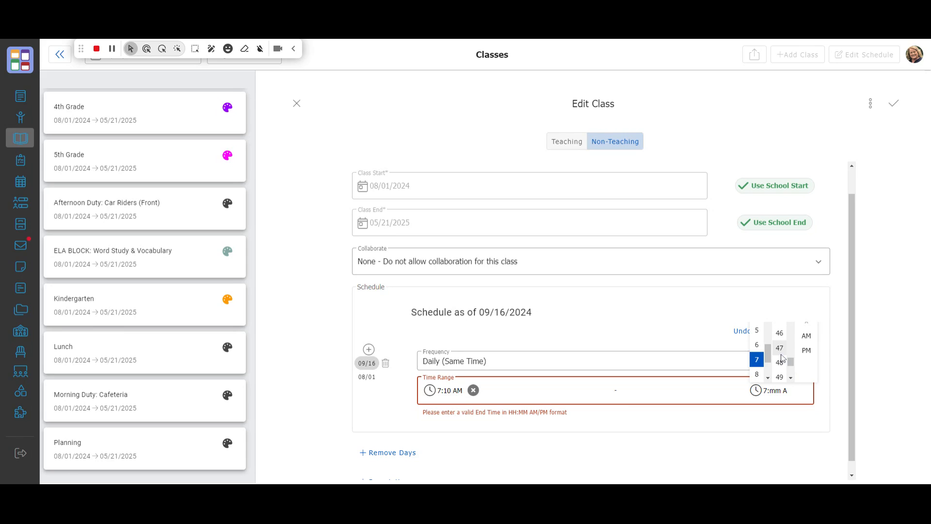
pyautogui.click(791, 378)
pyautogui.click(779, 353)
pyautogui.click(806, 336)
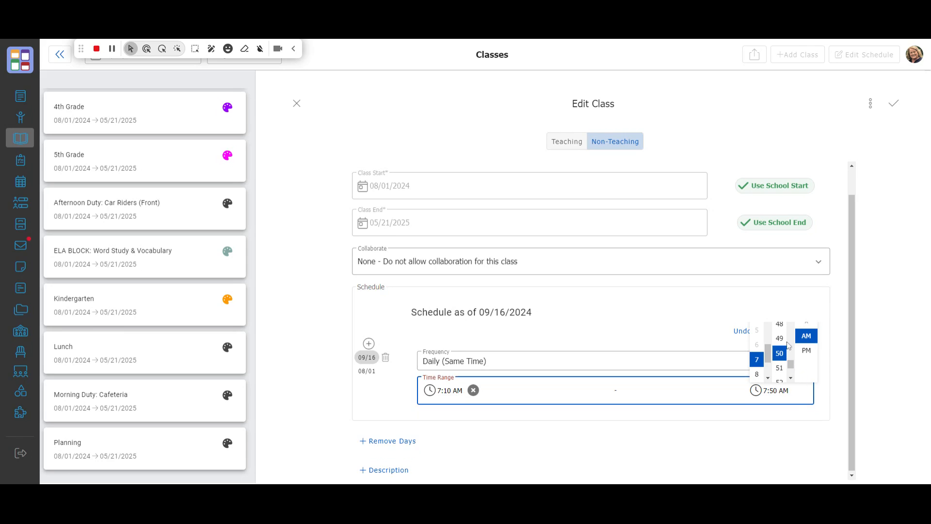
pyautogui.click(725, 417)
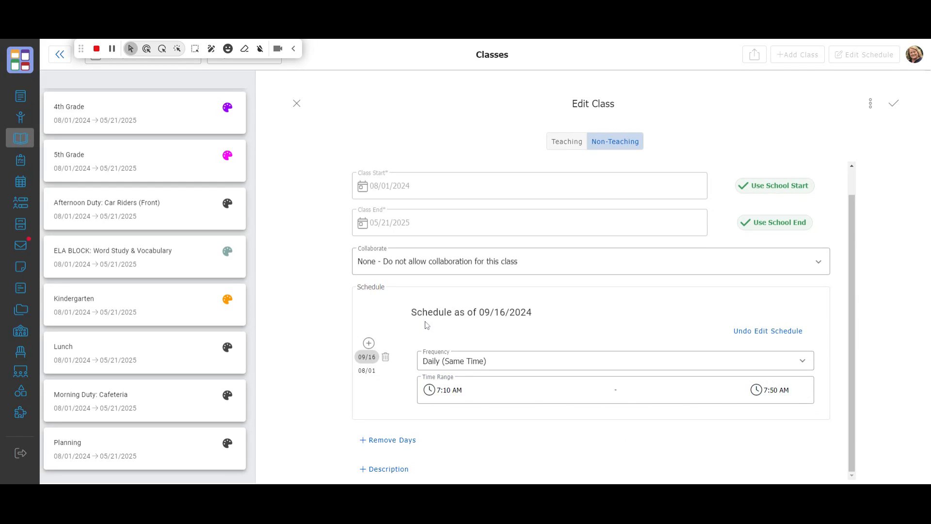
# - Review the Remove Days calendar and the frequency options, keeping Daily (Same Time) with no days removed, and save the Morning Duty class
pyautogui.click(405, 441)
pyautogui.scroll(-1, 576, 395)
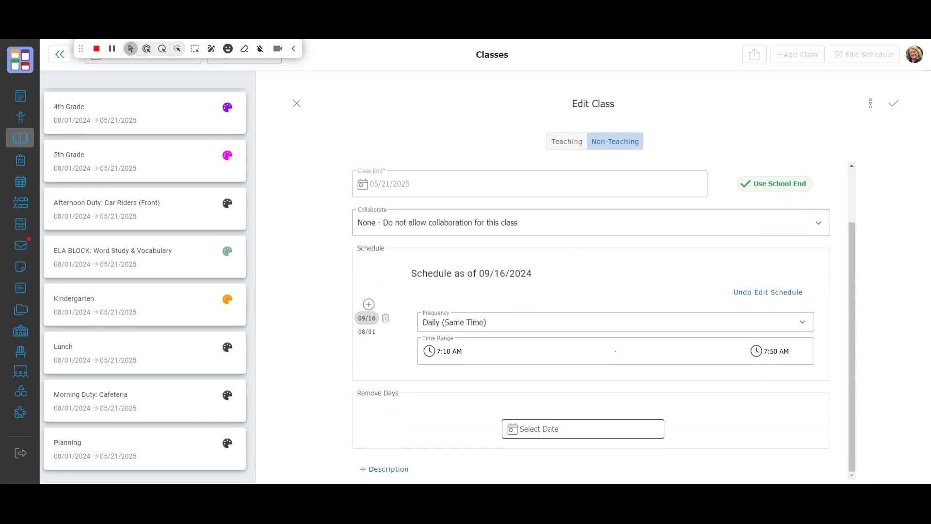
pyautogui.click(575, 428)
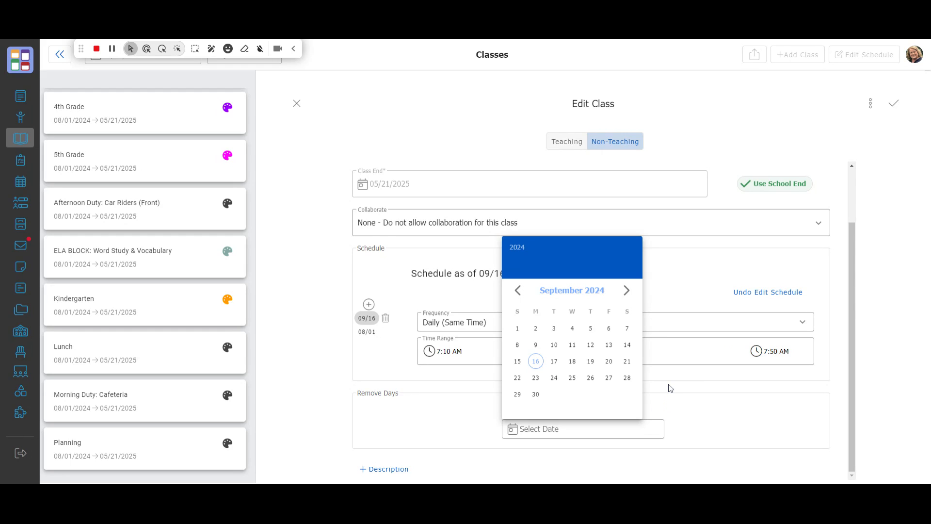
pyautogui.click(689, 247)
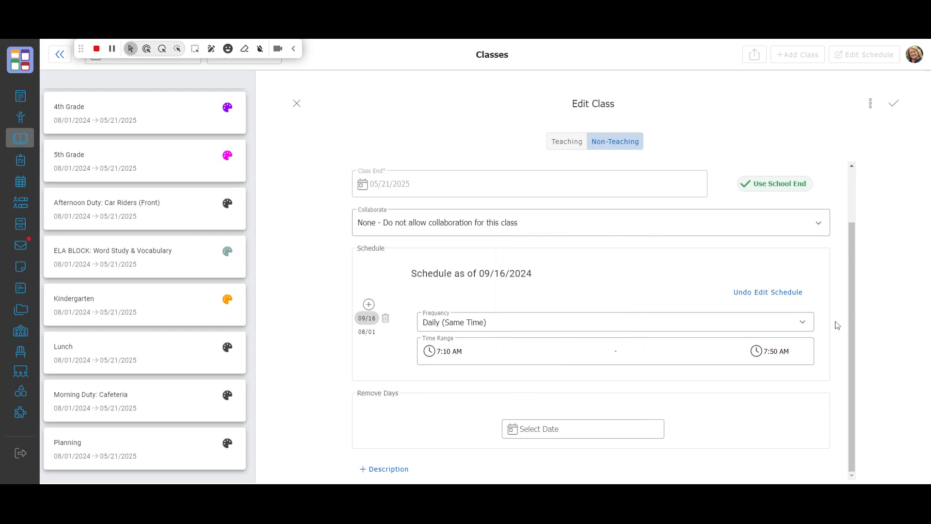
pyautogui.click(801, 323)
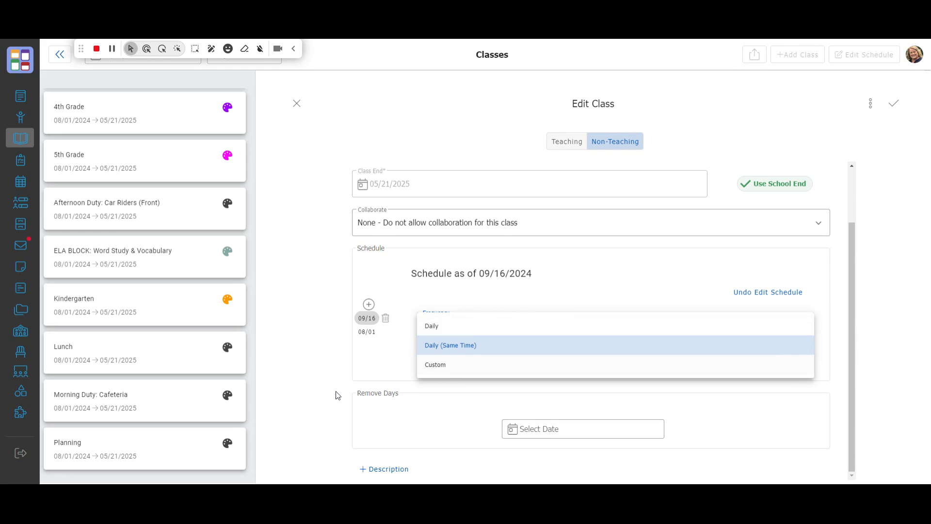
pyautogui.click(299, 364)
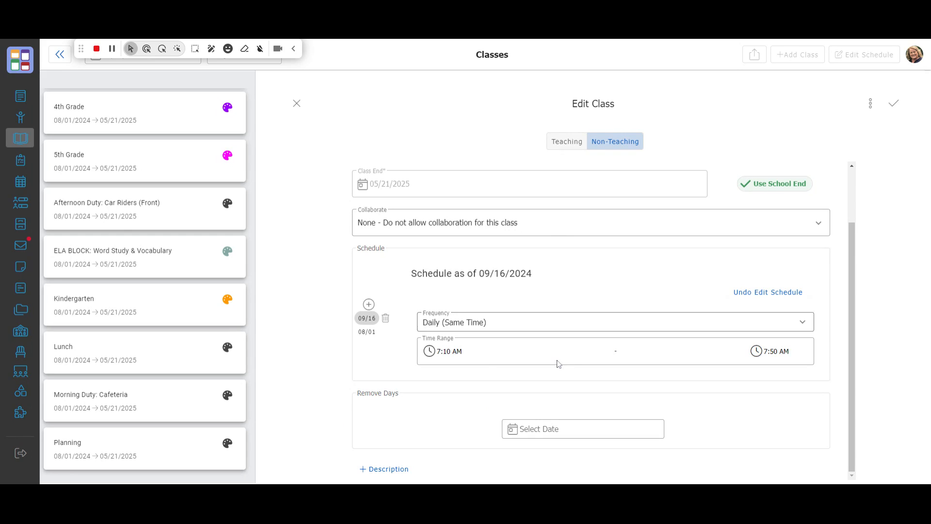
pyautogui.click(801, 322)
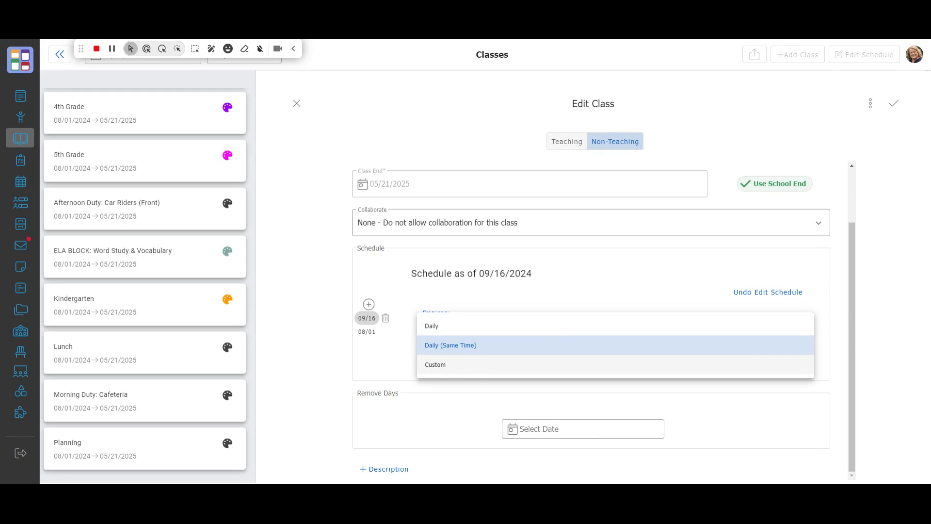
pyautogui.click(322, 321)
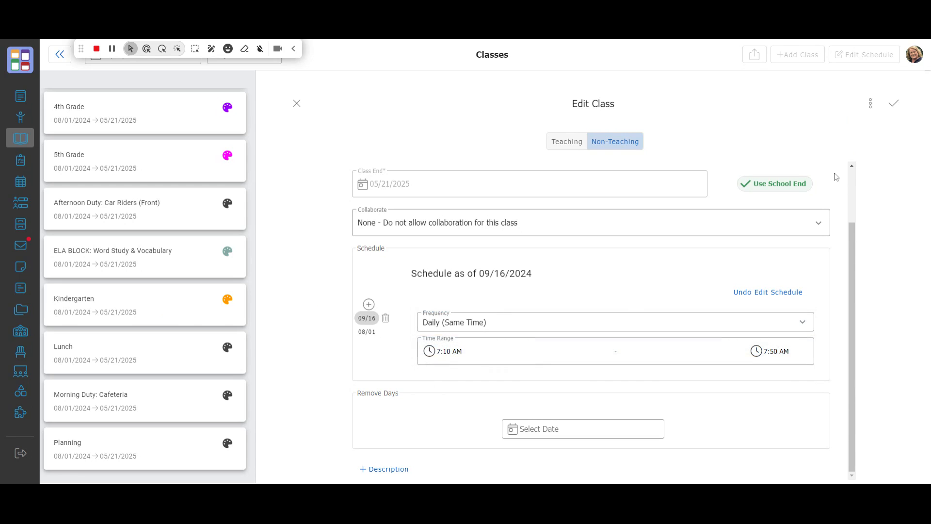
pyautogui.click(894, 103)
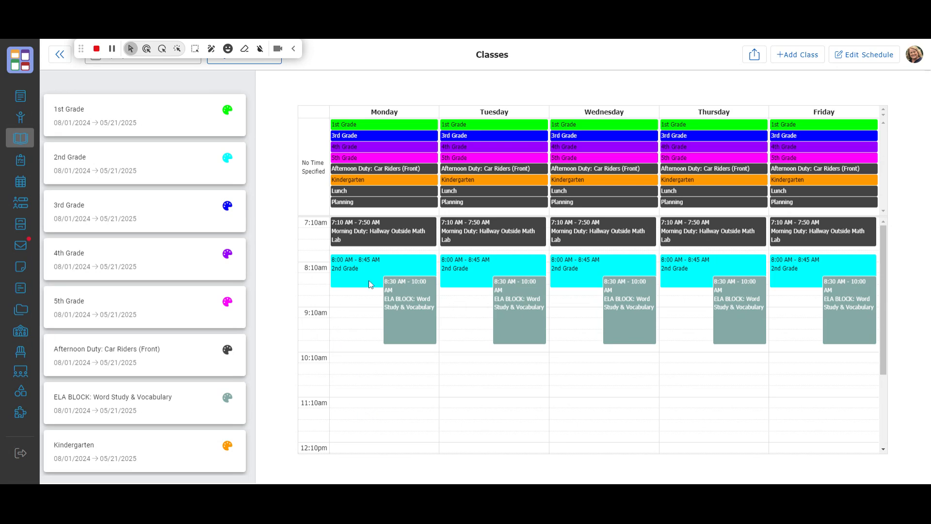
# - Examine the class list and the weekly schedule from morning through afternoon, checking where the timed classes fall
pyautogui.scroll(-2, 162, 270)
pyautogui.scroll(-1, 162, 270)
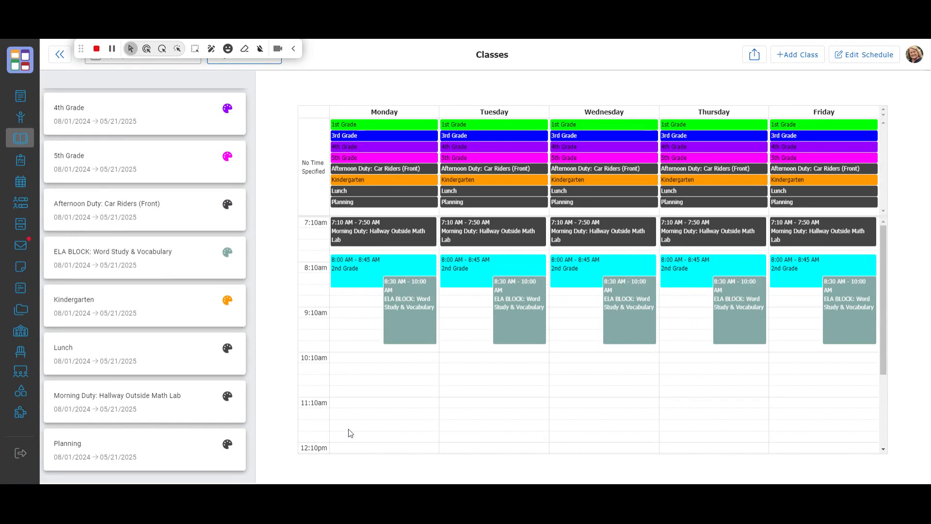
pyautogui.scroll(-3, 361, 420)
pyautogui.scroll(3, 366, 406)
pyautogui.scroll(-3, 367, 321)
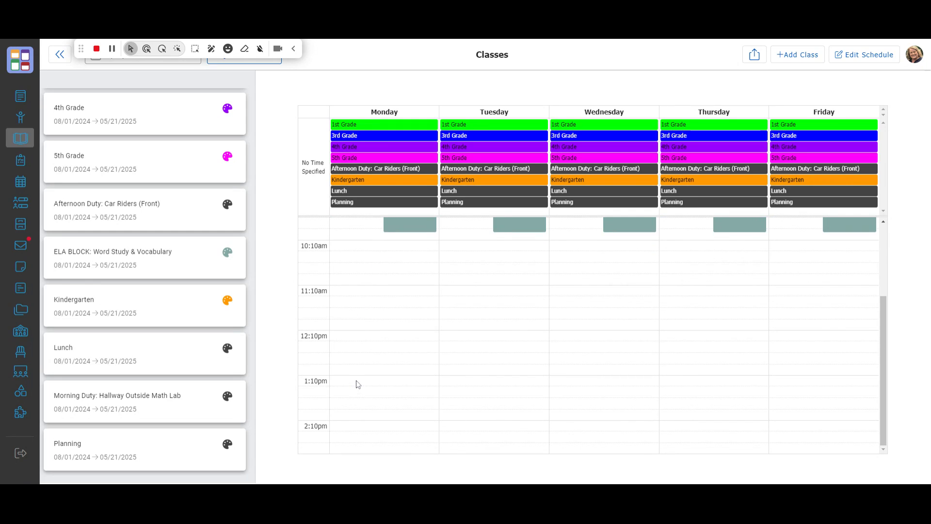
pyautogui.scroll(3, 356, 378)
pyautogui.scroll(-3, 354, 325)
pyautogui.scroll(1, 354, 250)
# - Open the Plans page
pyautogui.click(32, 99)
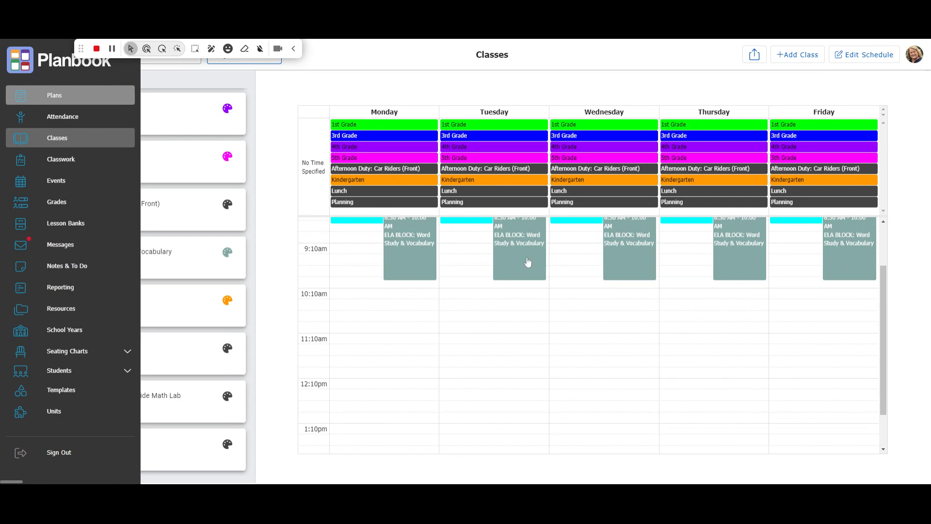